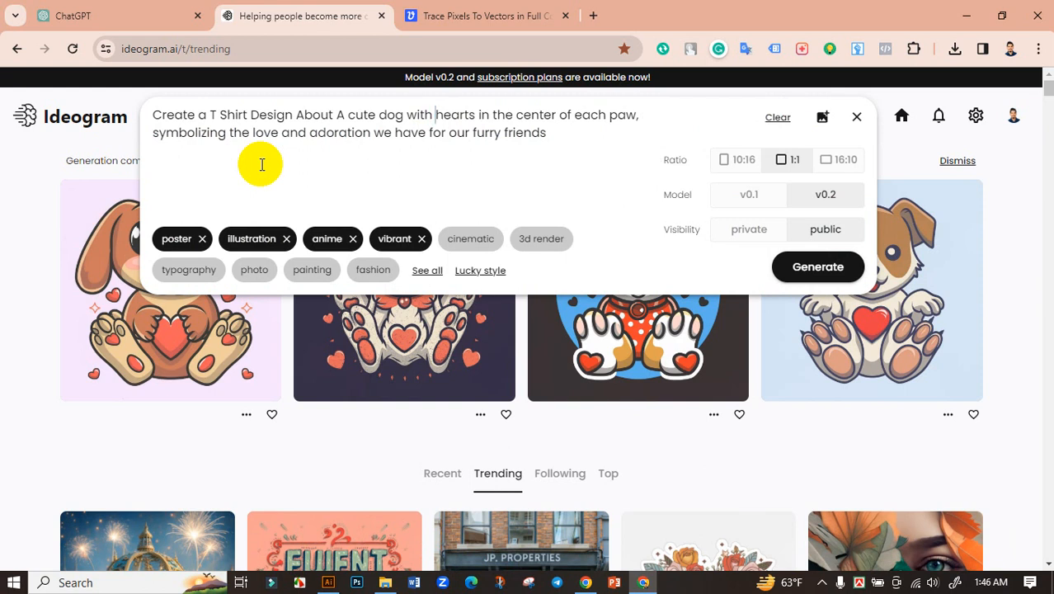
# Open the generated brown puppy holding a red heart and save the image as a JPEG in Downloads.
pyautogui.click(58, 158)
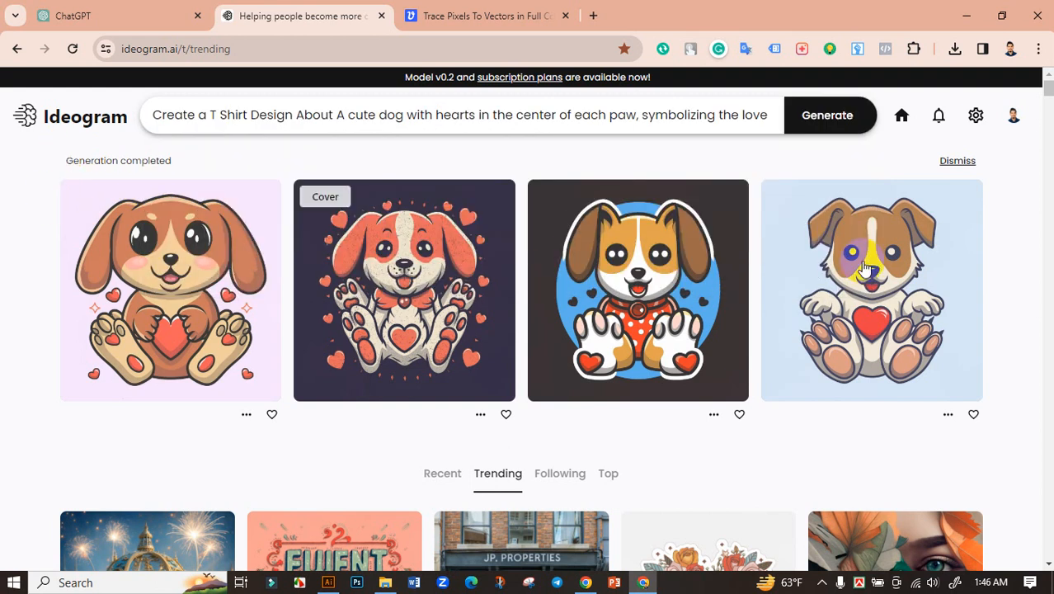
pyautogui.click(222, 289)
pyautogui.scroll(-3, 459, 302)
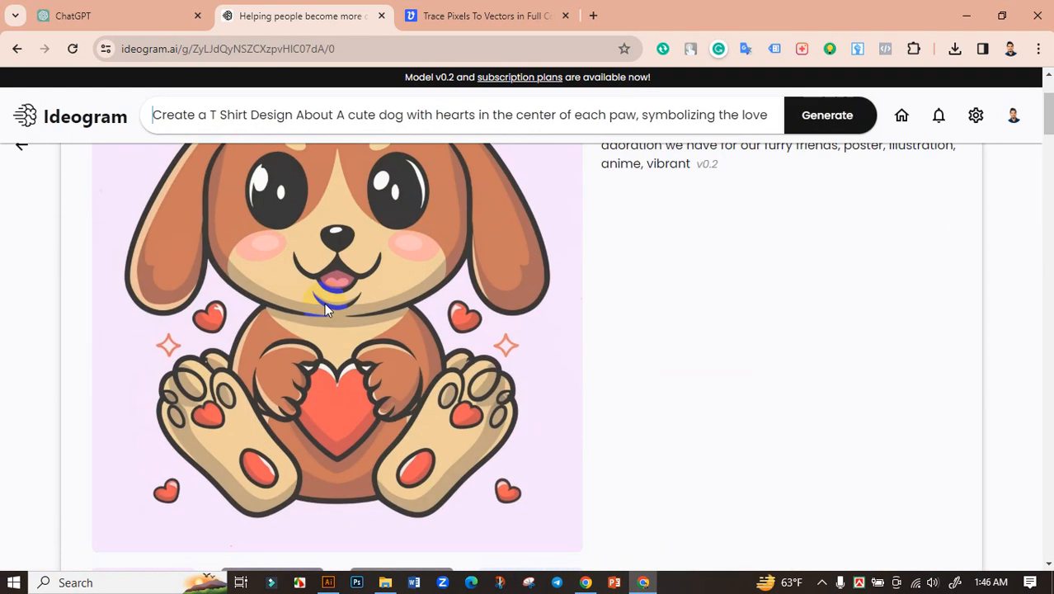
pyautogui.rightClick(325, 303)
pyautogui.click(355, 342)
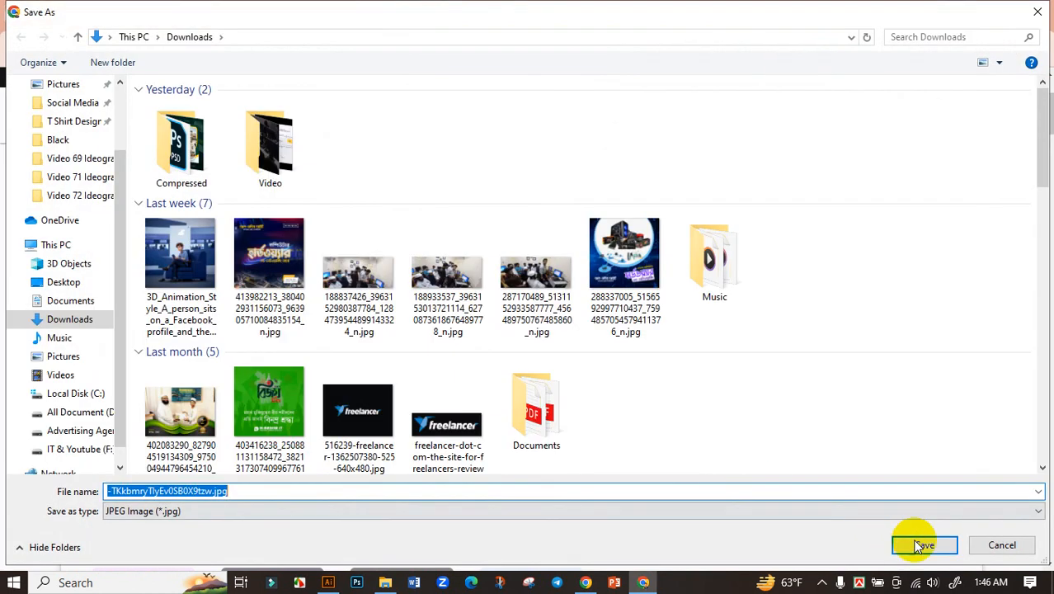
pyautogui.click(924, 543)
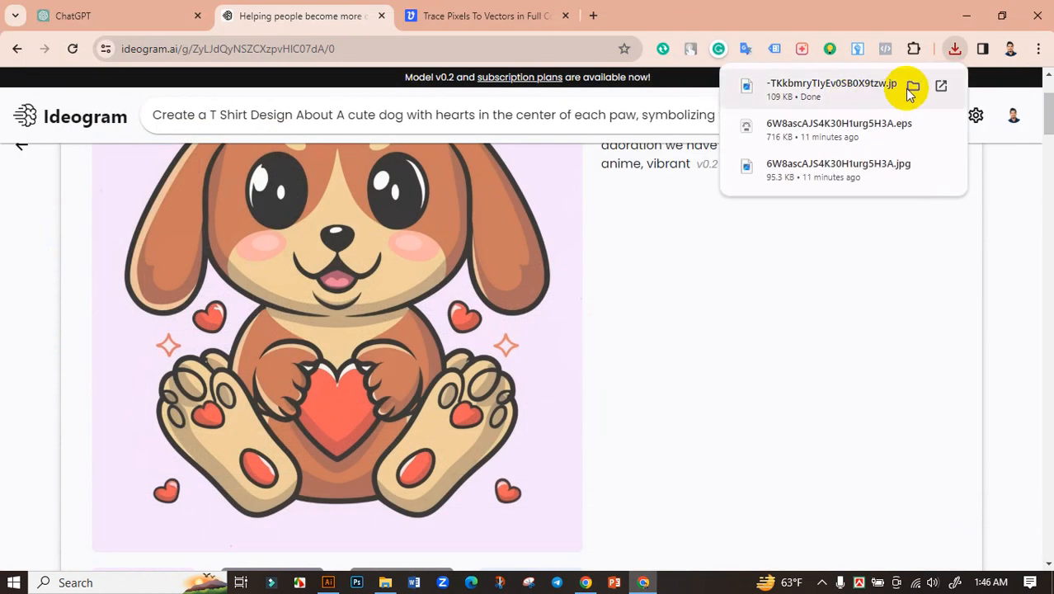
pyautogui.click(908, 87)
pyautogui.click(643, 581)
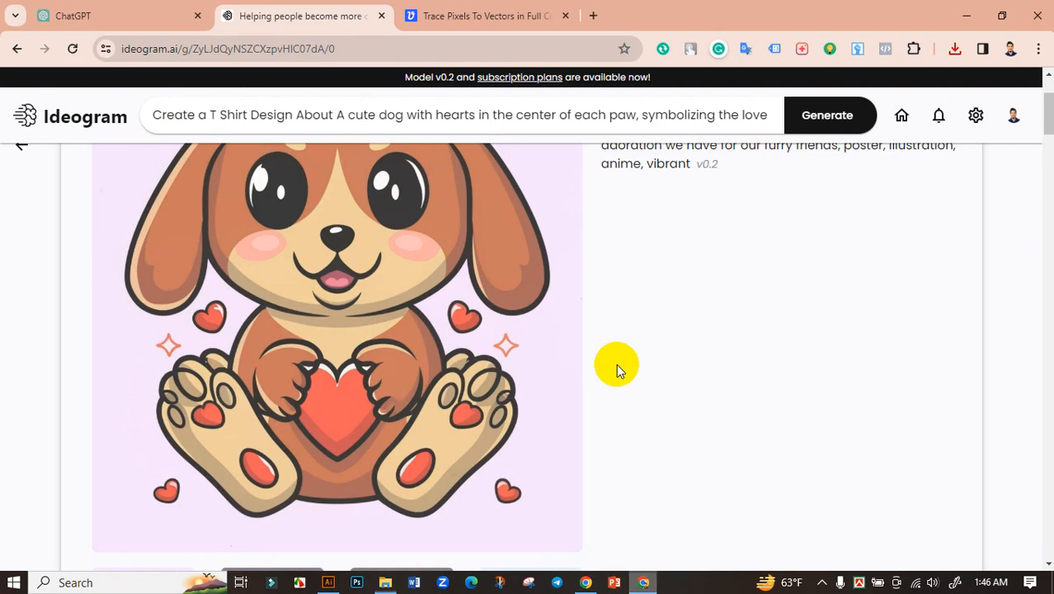
# Switch to Vectorizer.AI and upload the saved puppy JPEG from Downloads for vectorizing.
pyautogui.click(459, 10)
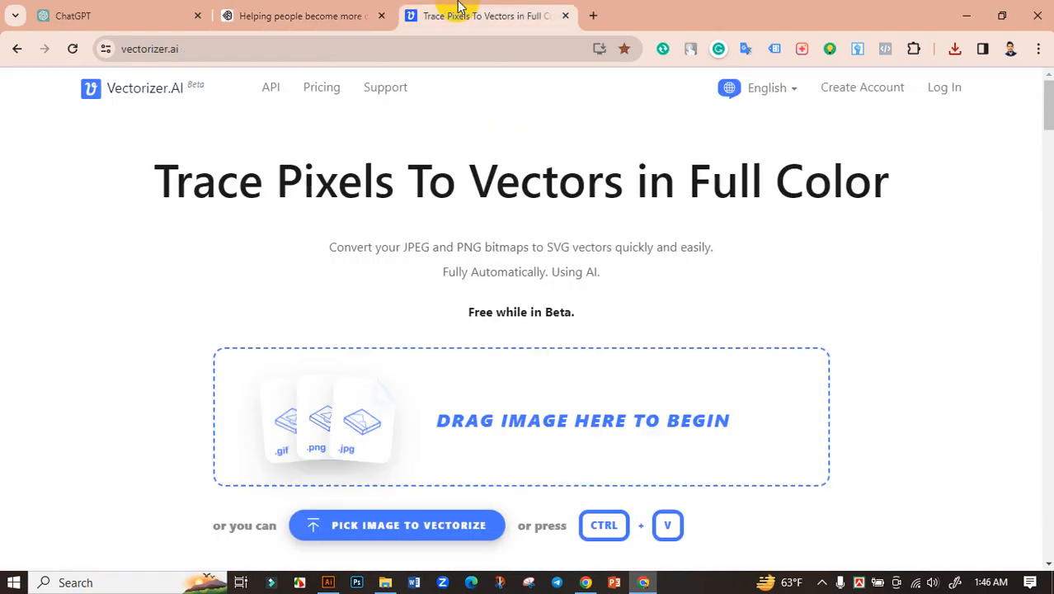
pyautogui.click(332, 400)
pyautogui.click(182, 140)
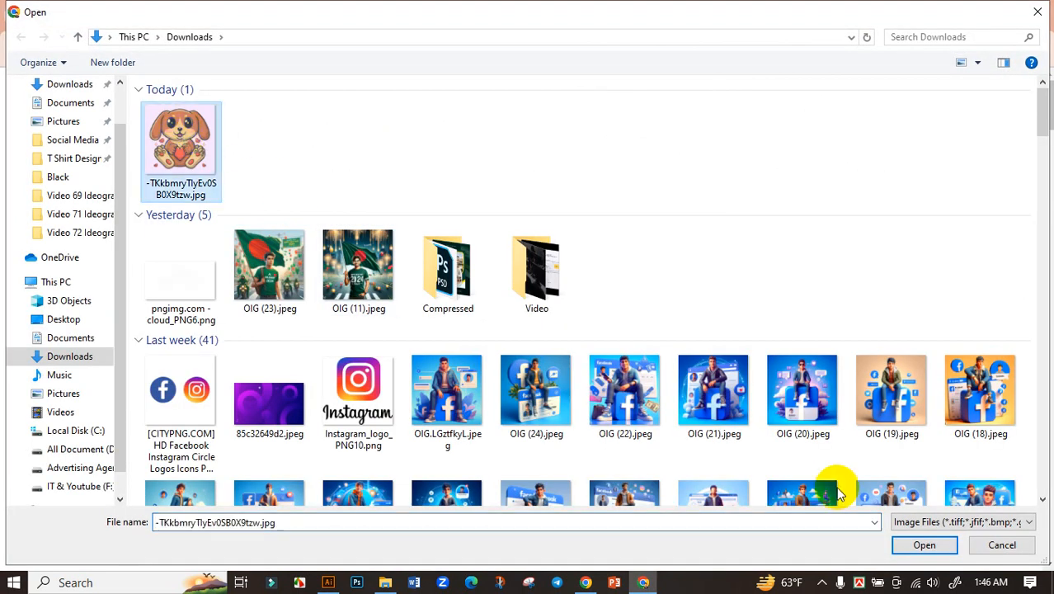
pyautogui.click(920, 540)
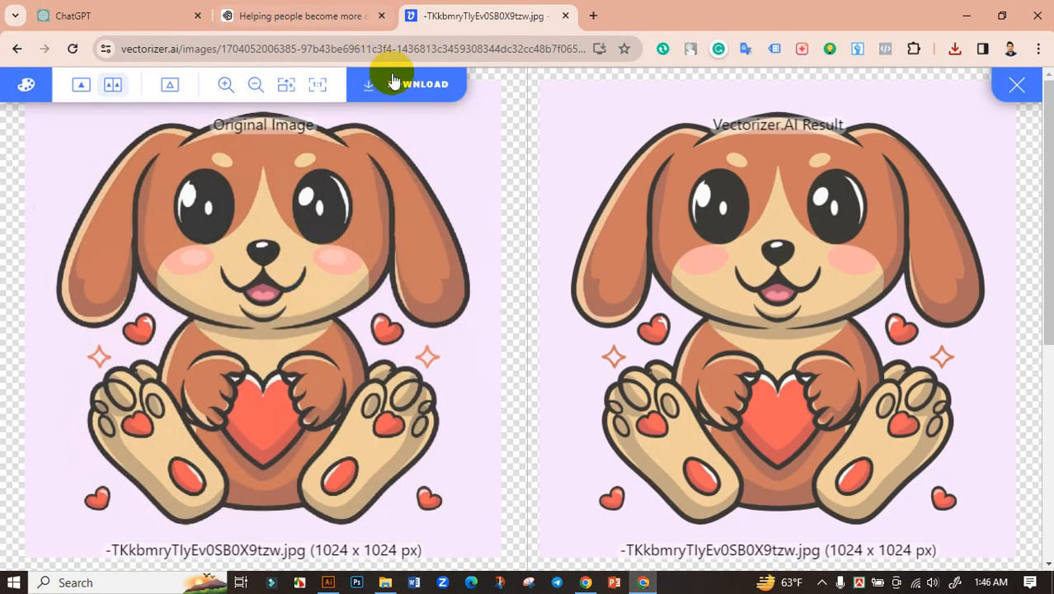
# Download the vectorized puppy in EPS format and show the file in its folder.
pyautogui.click(403, 96)
pyautogui.scroll(-5, 654, 334)
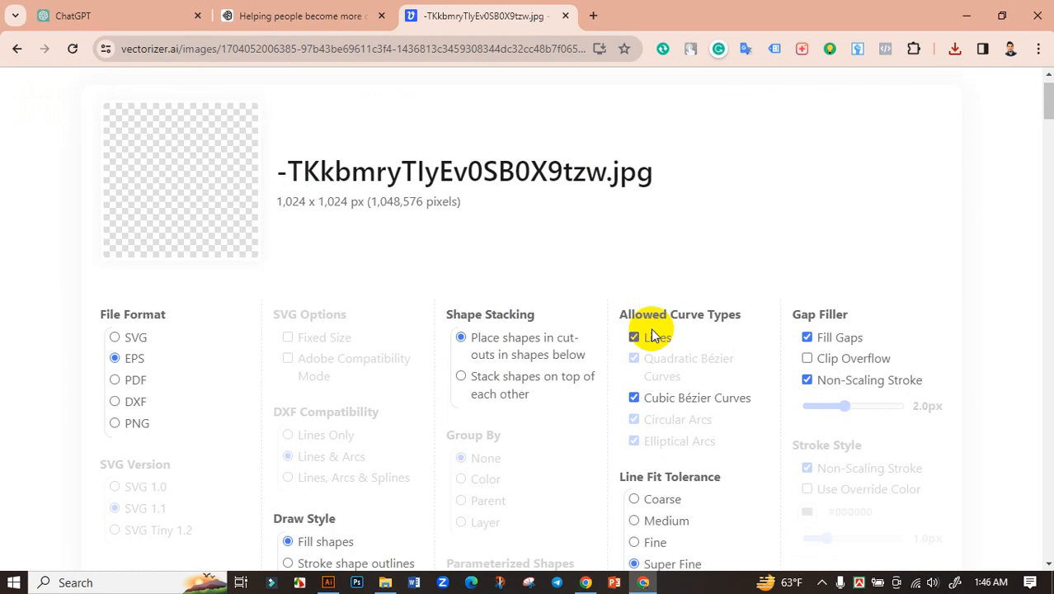
pyautogui.click(515, 318)
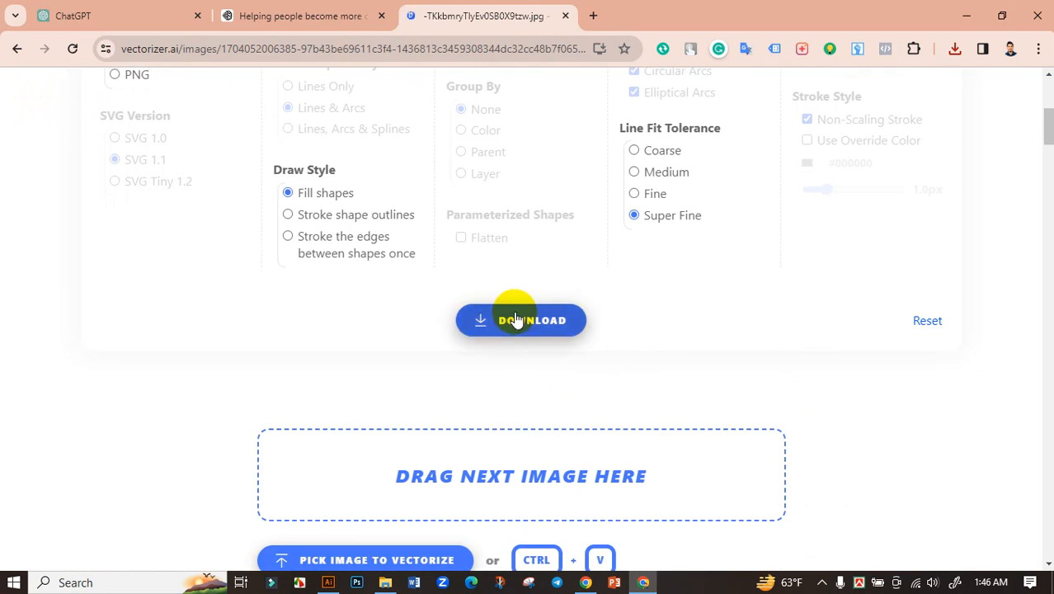
pyautogui.click(936, 88)
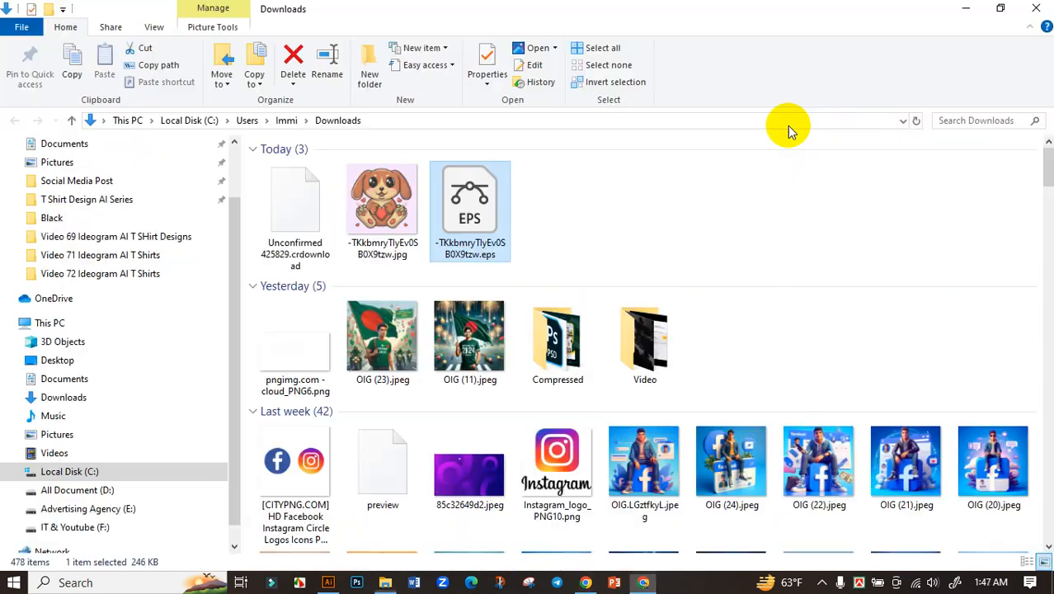
# Switch to Illustrator and create a portrait document 11.9 in wide and 17.9 in high in RGB at 300 PPI.
pyautogui.click(330, 584)
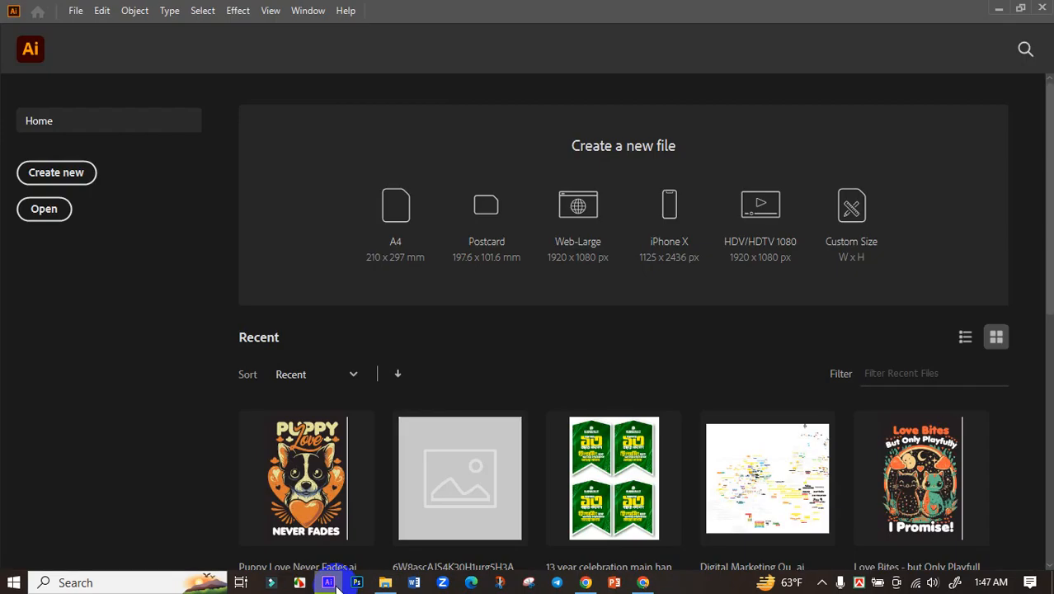
pyautogui.click(76, 188)
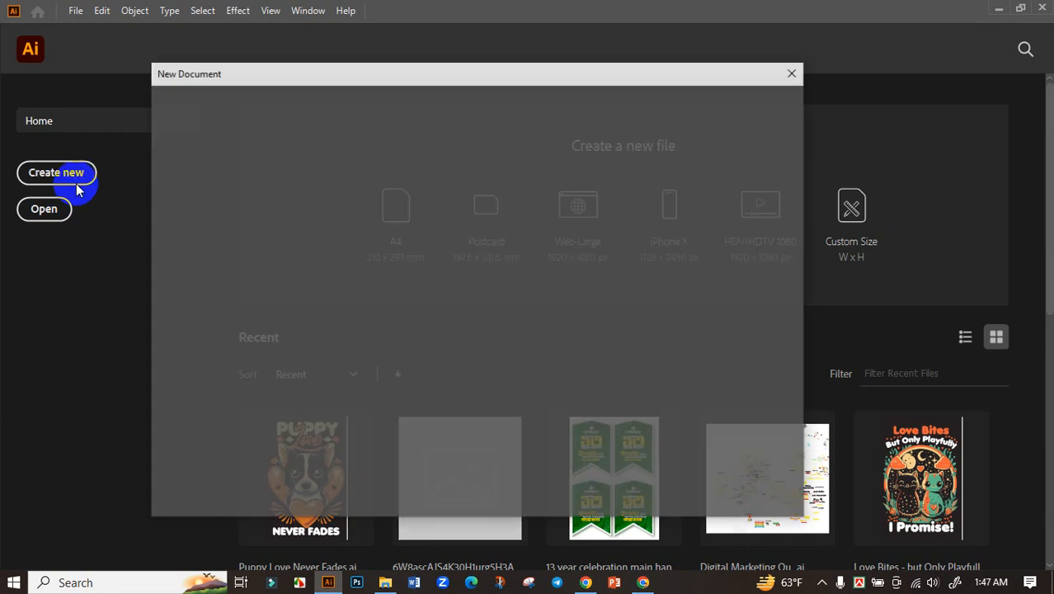
pyautogui.click(601, 213)
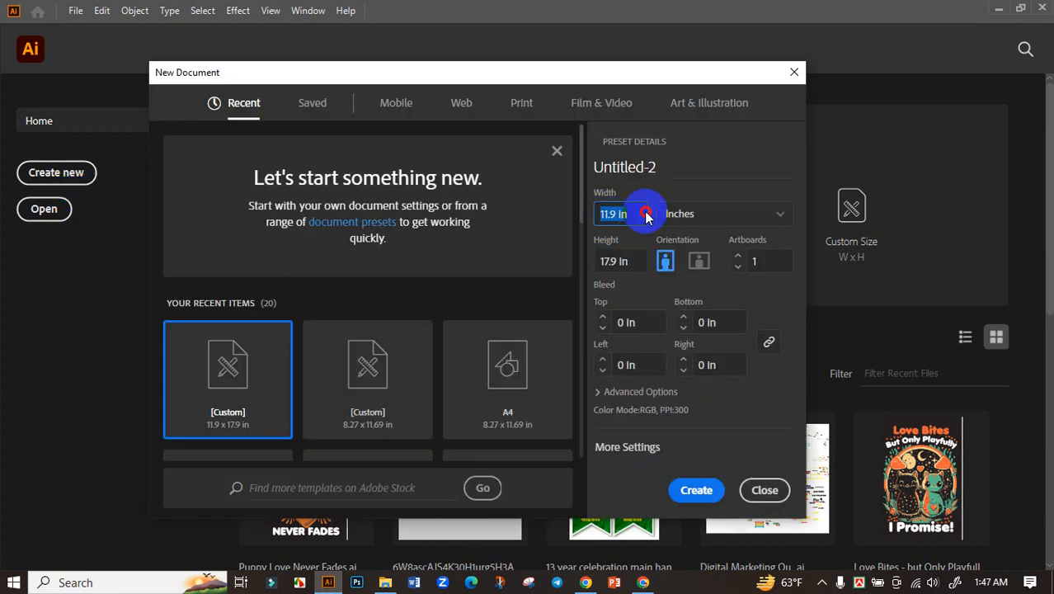
pyautogui.click(599, 261)
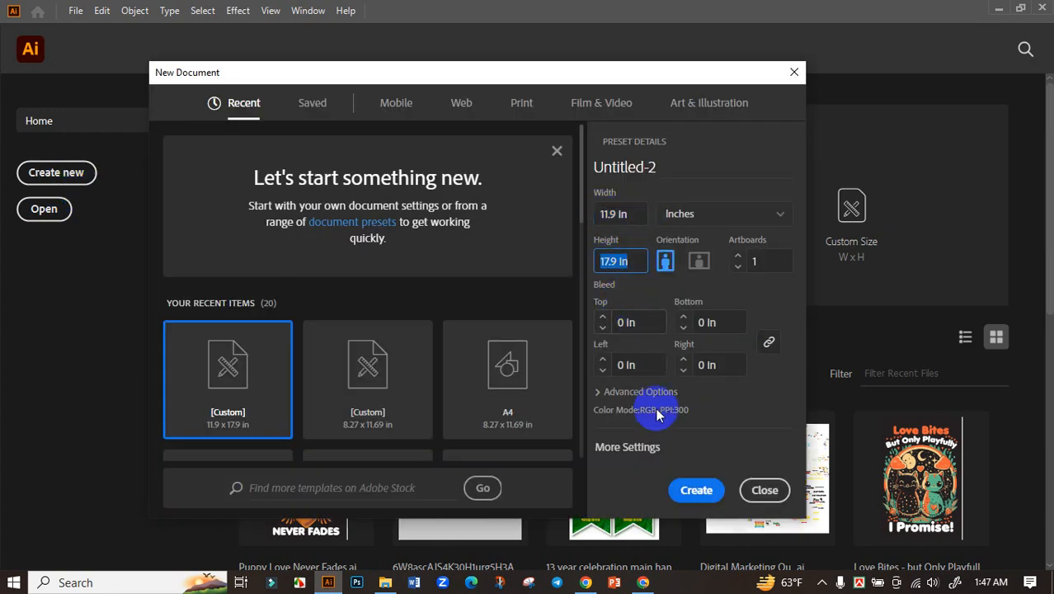
pyautogui.click(696, 488)
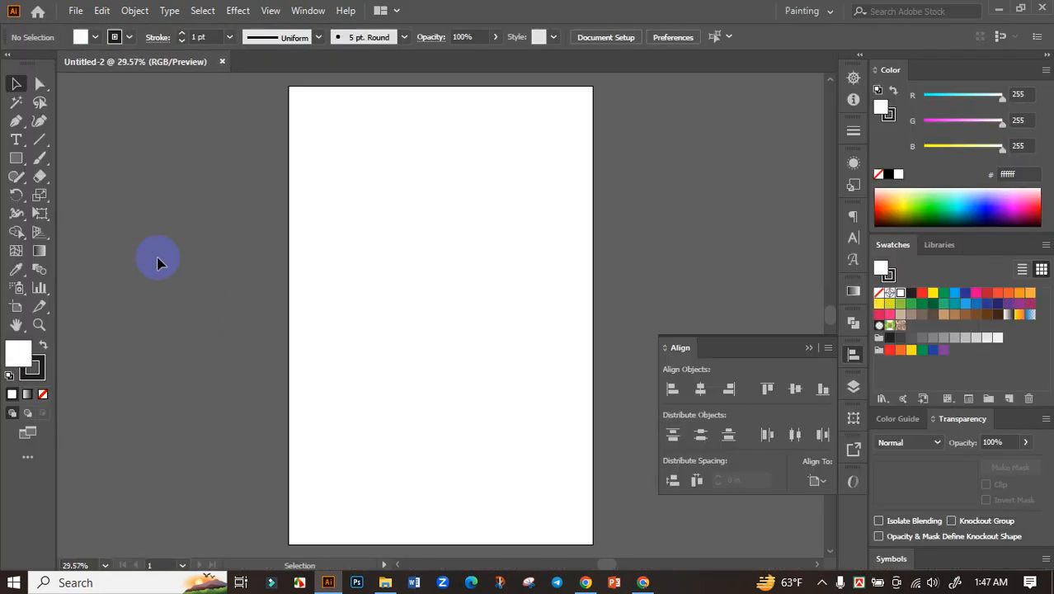
pyautogui.click(15, 158)
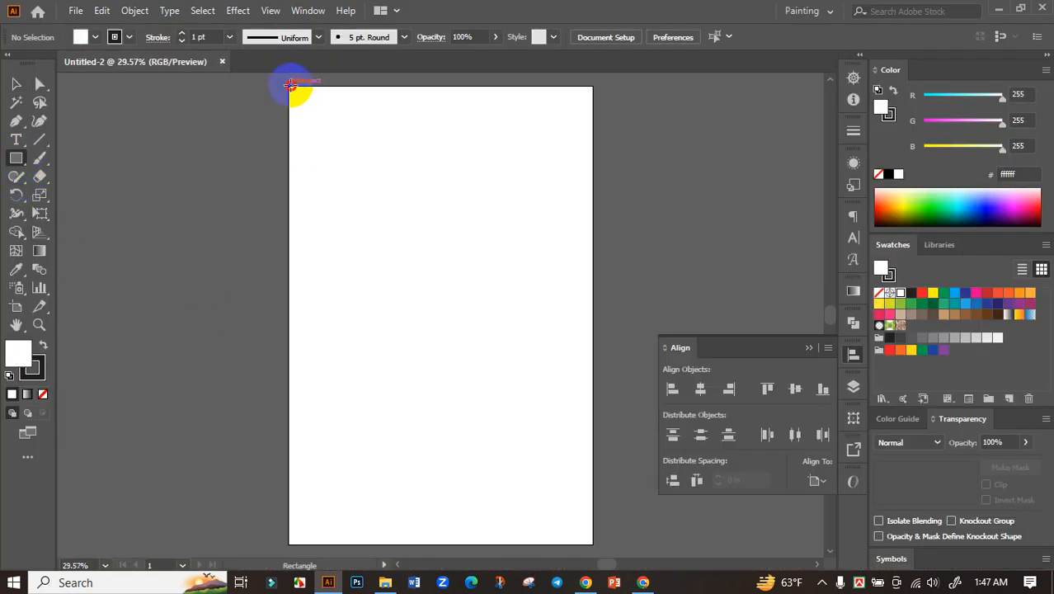
pyautogui.moveTo(291, 85); pyautogui.dragTo(526, 481)
pyautogui.hotkey('ctrl', 'z')
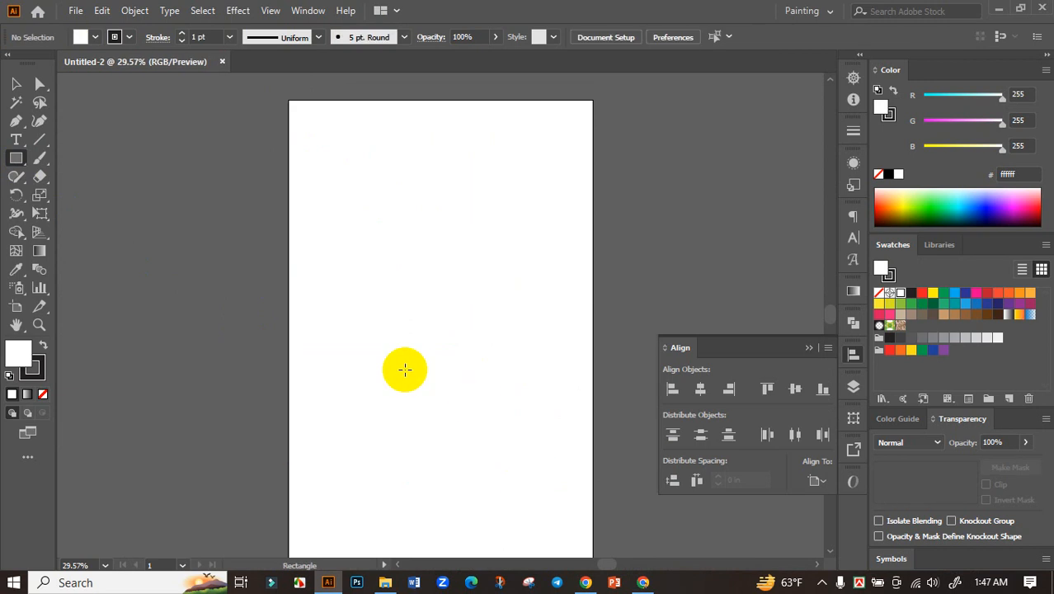
pyautogui.scroll(-2, 403, 328)
pyautogui.scroll(2, 366, 313)
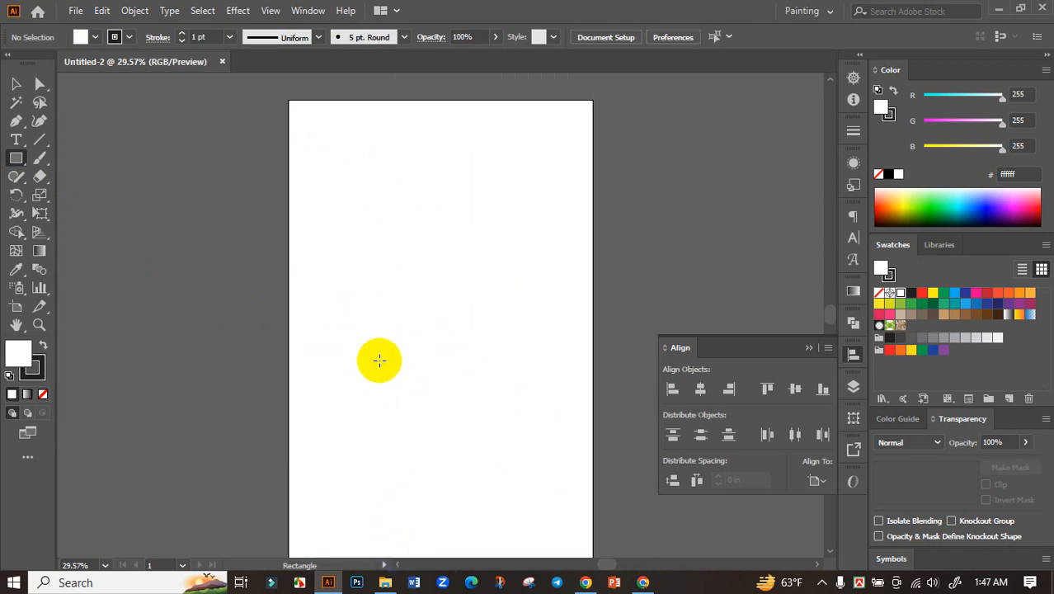
# Open the downloaded puppy EPS file in Illustrator and move the artwork off its artboard onto the empty canvas.
pyautogui.click(385, 583)
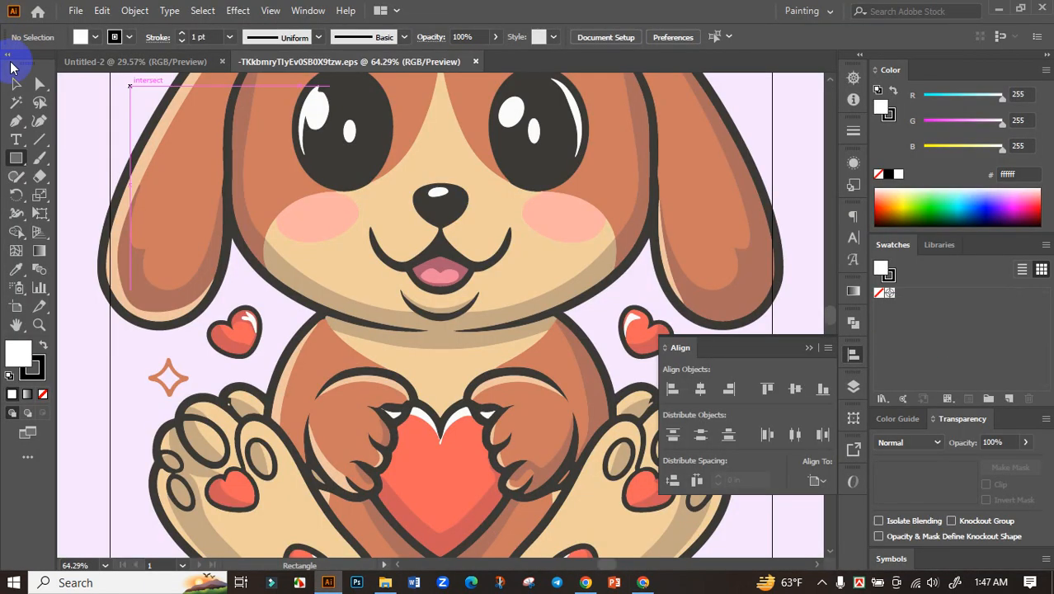
pyautogui.click(17, 82)
pyautogui.scroll(-4, 404, 312)
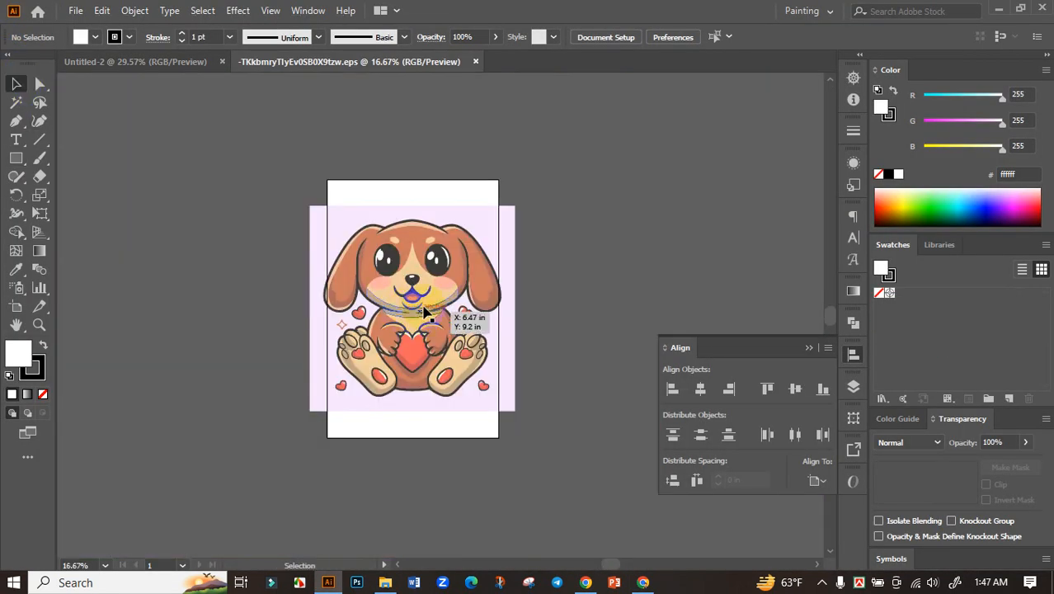
pyautogui.moveTo(424, 311); pyautogui.dragTo(176, 301)
pyautogui.press('space')
pyautogui.moveTo(288, 277); pyautogui.dragTo(397, 268)
pyautogui.moveTo(298, 278); pyautogui.dragTo(188, 269)
pyautogui.click(311, 249)
pyautogui.press('space')
pyautogui.moveTo(308, 250); pyautogui.dragTo(335, 248)
# Draw a temporary unfilled line beside the puppy, select all matching paths with the Magic Wand and delete them.
pyautogui.click(40, 140)
pyautogui.moveTo(380, 165)
pyautogui.mouseDown()
pyautogui.moveTo(344, 295)
pyautogui.moveTo(352, 315)
pyautogui.mouseUp()
pyautogui.press('y')
pyautogui.click(377, 189)
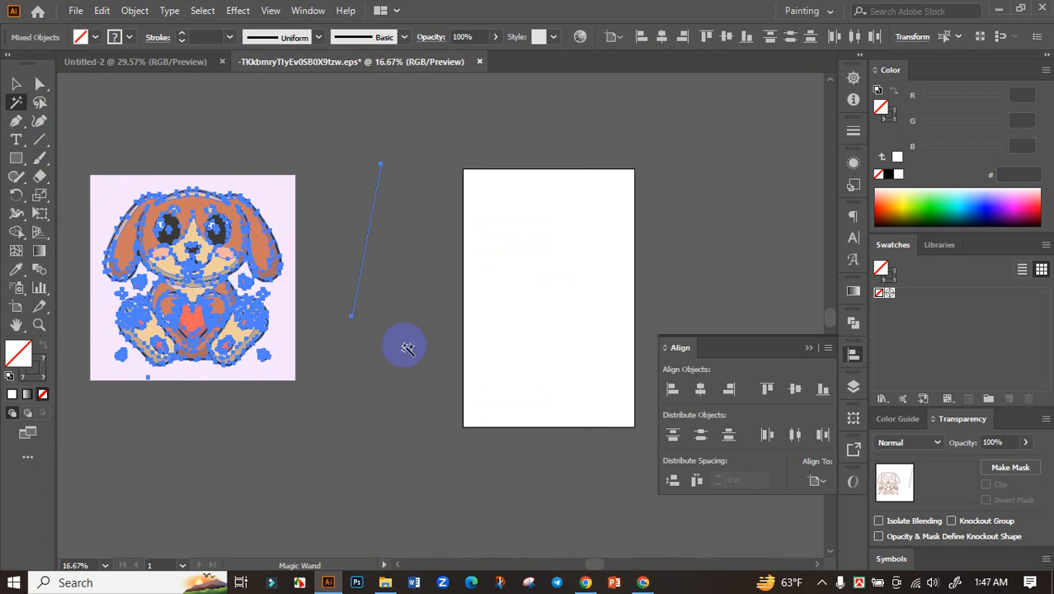
pyautogui.click(407, 349)
# Ungroup the puppy artwork and delete its lavender background.
pyautogui.click(16, 84)
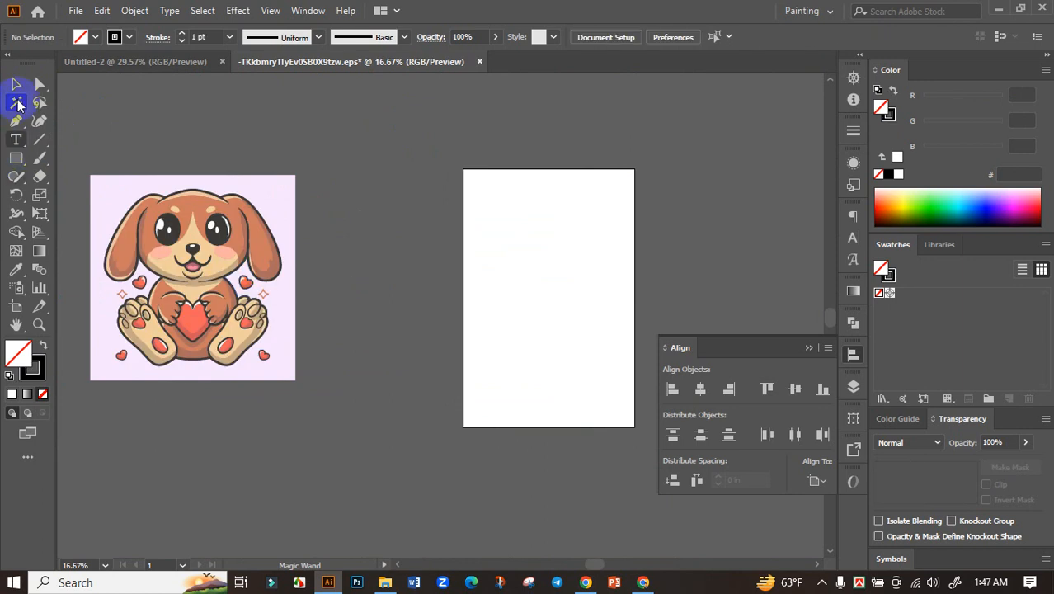
pyautogui.rightClick(278, 200)
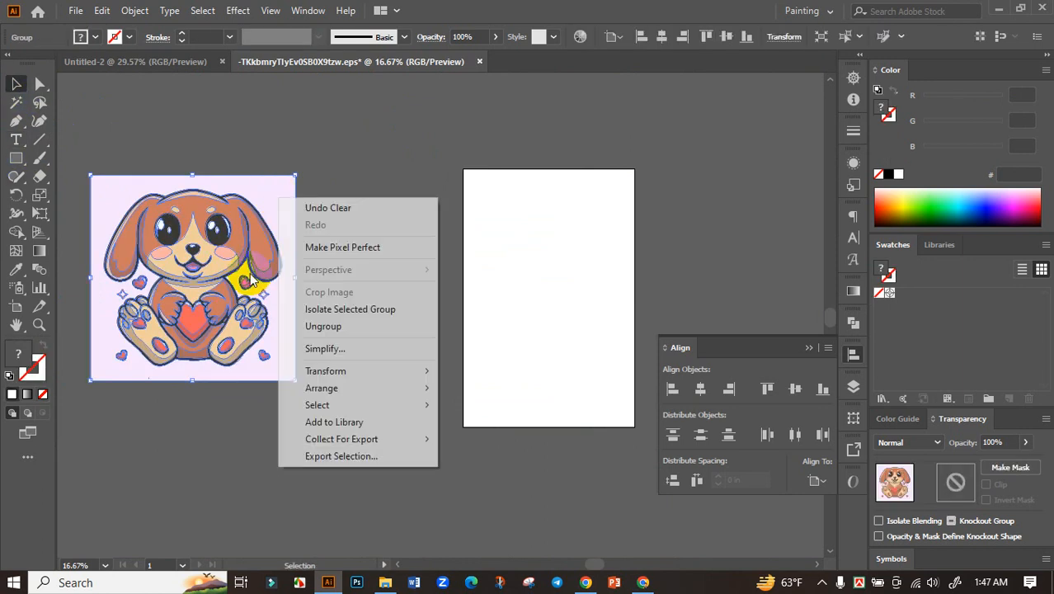
pyautogui.click(306, 328)
pyautogui.click(275, 225)
pyautogui.press('Delete')
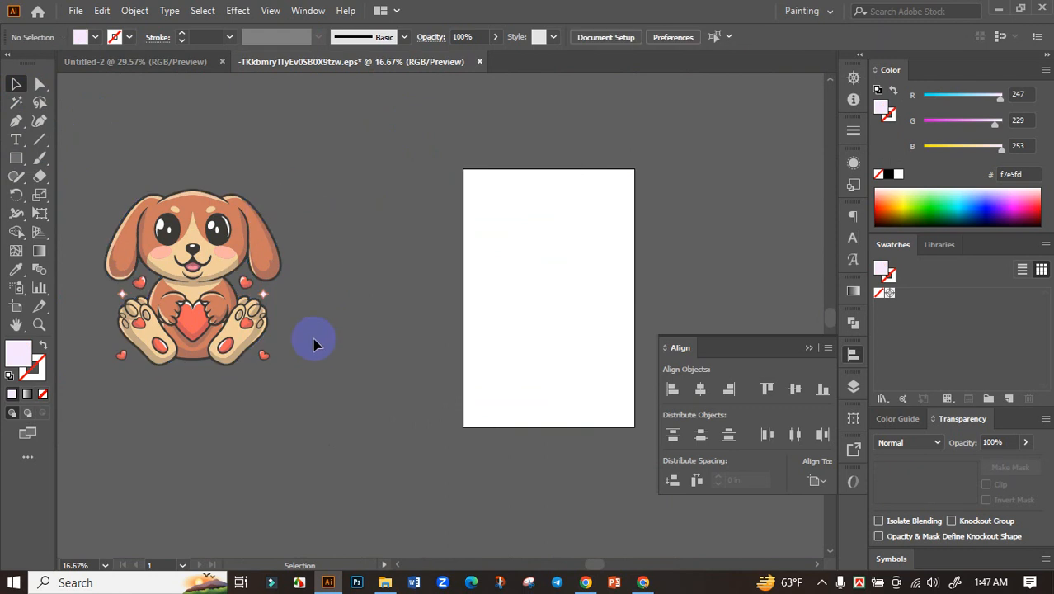
pyautogui.hscroll(-2, 198, 326)
pyautogui.click(480, 431)
# Select everything to locate stray pieces and delete the leftover object just below the puppy's feet.
pyautogui.hotkey('ctrl', 'a')
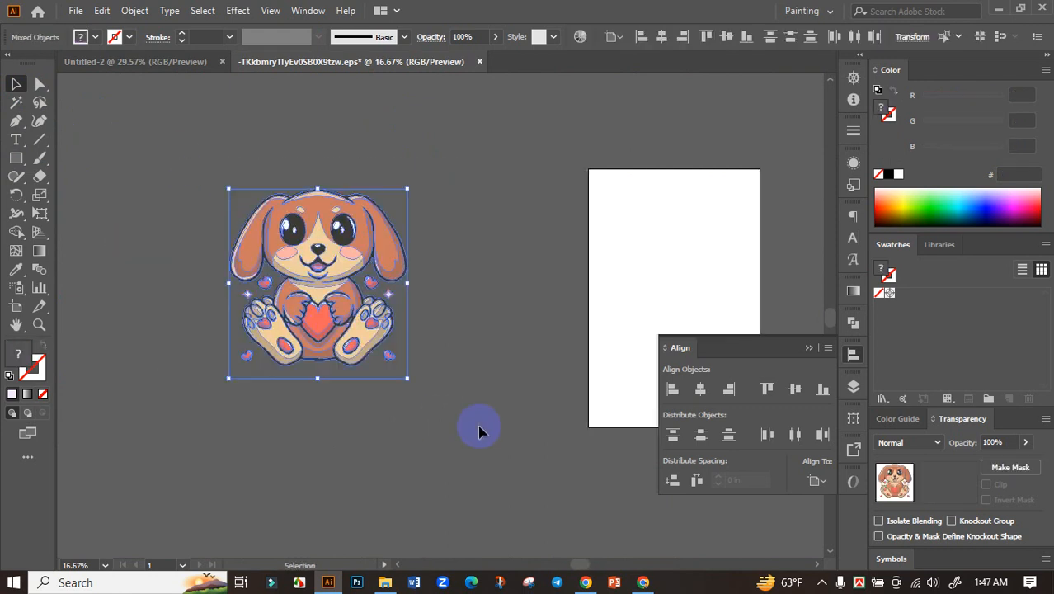
pyautogui.scroll(1, 306, 328)
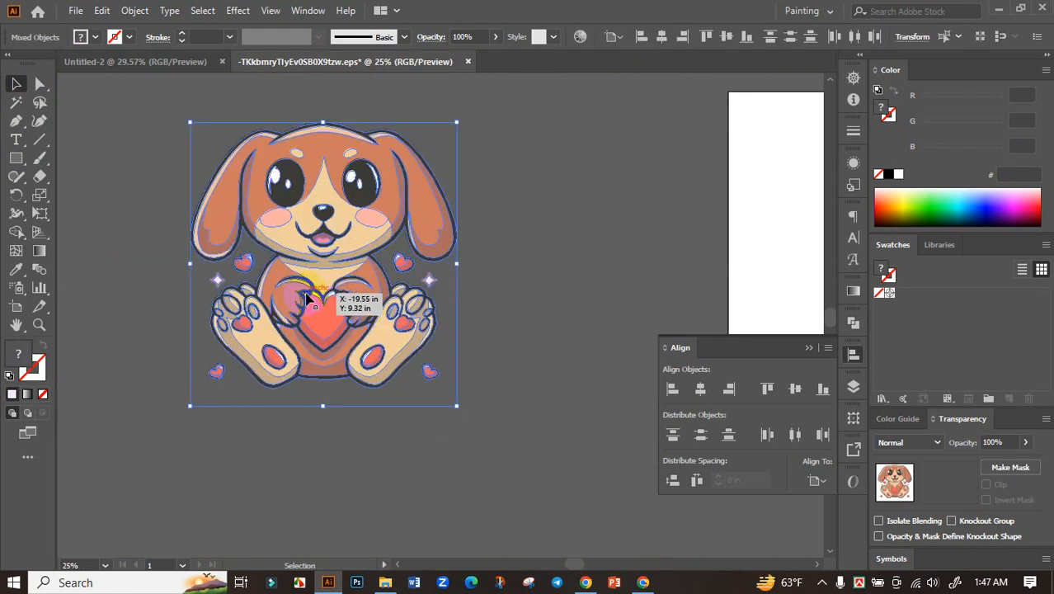
pyautogui.scroll(2, 266, 407)
pyautogui.moveTo(230, 400); pyautogui.dragTo(291, 429)
pyautogui.press('Delete')
pyautogui.scroll(-2, 345, 424)
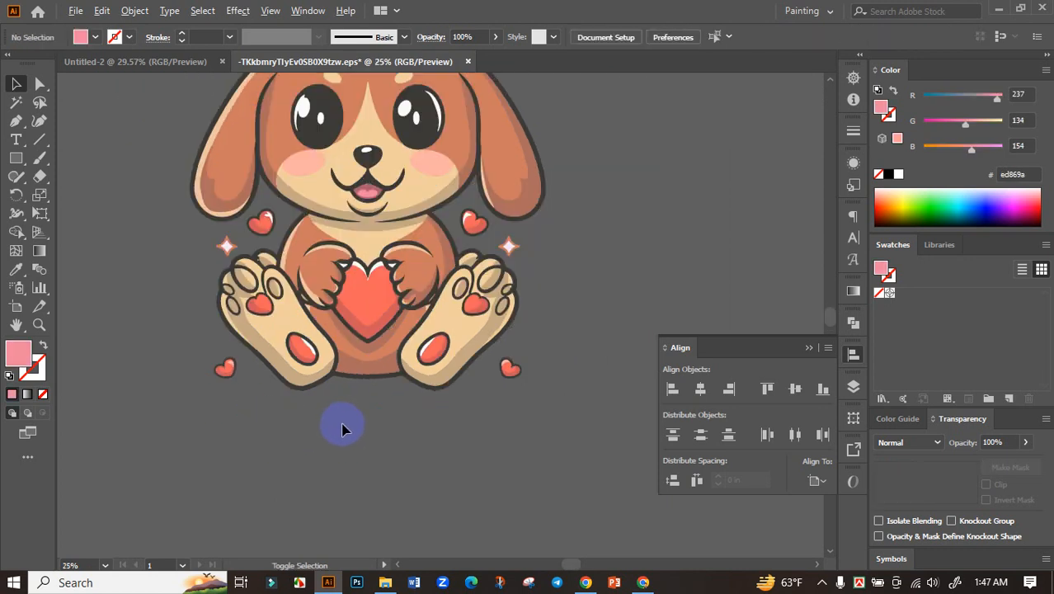
# Select the whole puppy artwork as one group and move it into the Untitled-2 document.
pyautogui.hotkey('ctrl', 'a')
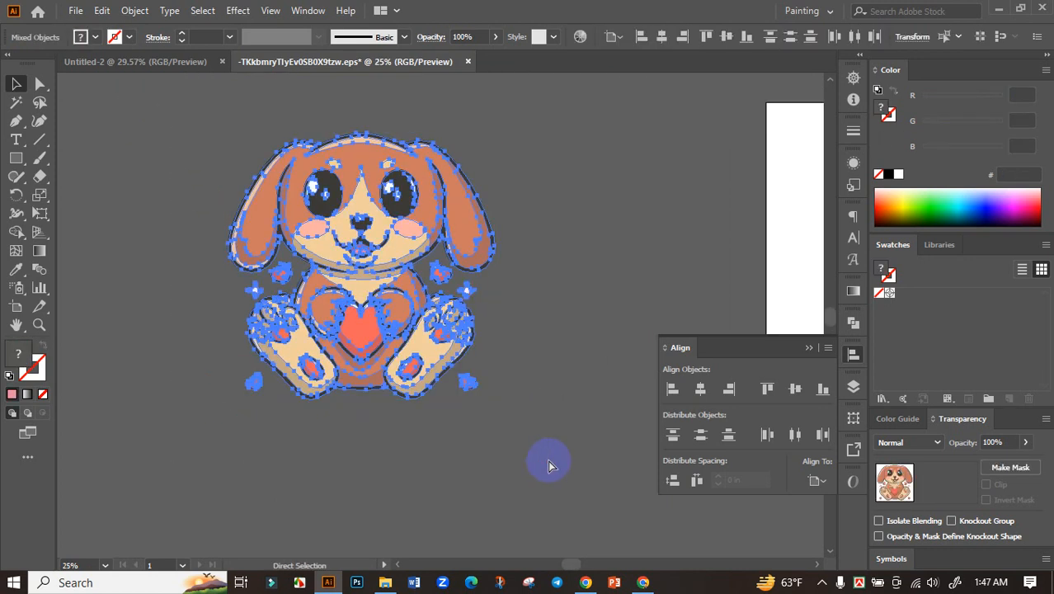
pyautogui.moveTo(389, 240); pyautogui.dragTo(160, 66)
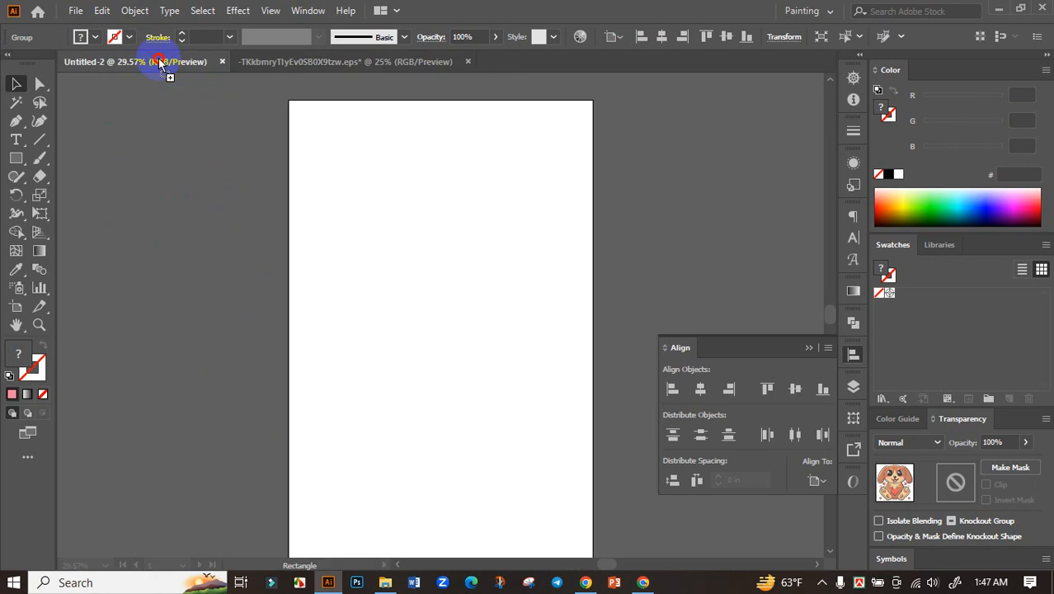
pyautogui.moveTo(460, 356); pyautogui.dragTo(500, 345)
# Fit the puppy group inside the artboard's width and centre it vertically on the artboard.
pyautogui.moveTo(589, 233); pyautogui.dragTo(571, 251)
pyautogui.click(797, 391)
pyautogui.click(795, 390)
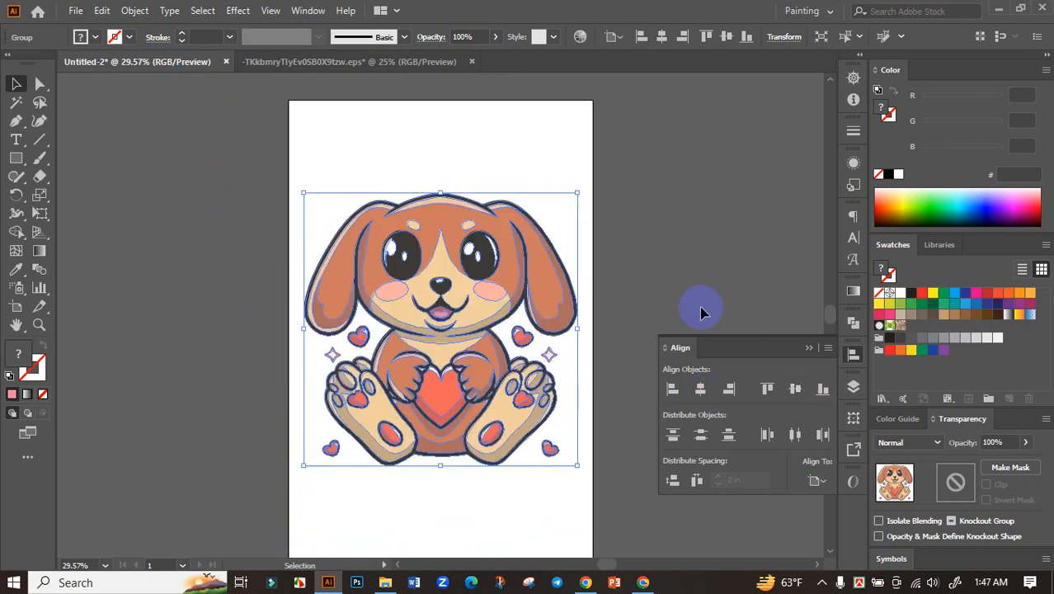
# Scale the puppy group down proportionally around its centre to leave wider margins on the artboard.
pyautogui.click(679, 307)
pyautogui.moveTo(476, 279); pyautogui.dragTo(481, 260)
pyautogui.click(481, 258)
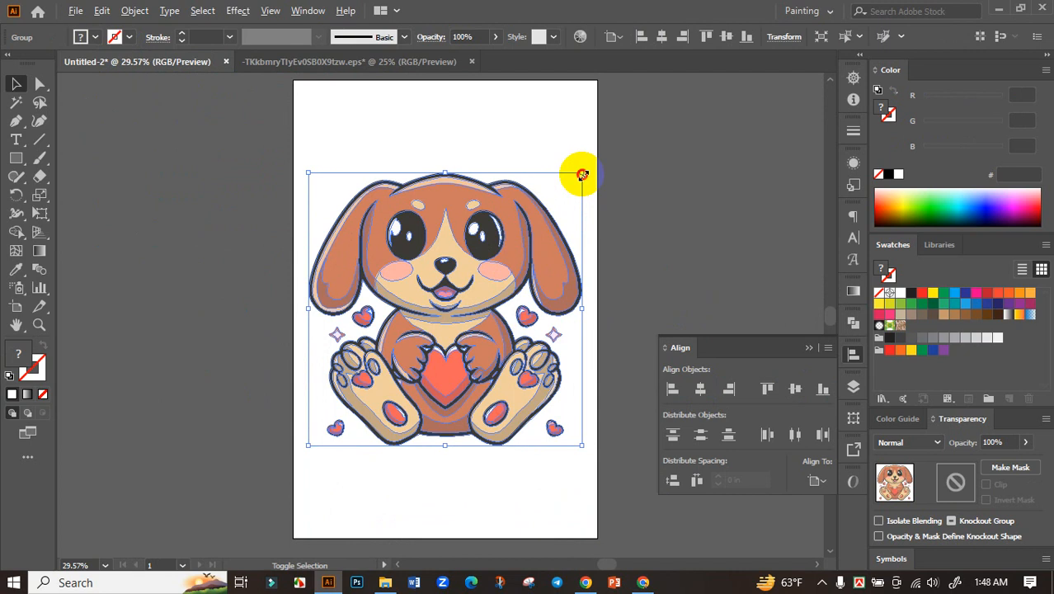
pyautogui.moveTo(583, 175); pyautogui.dragTo(561, 198)
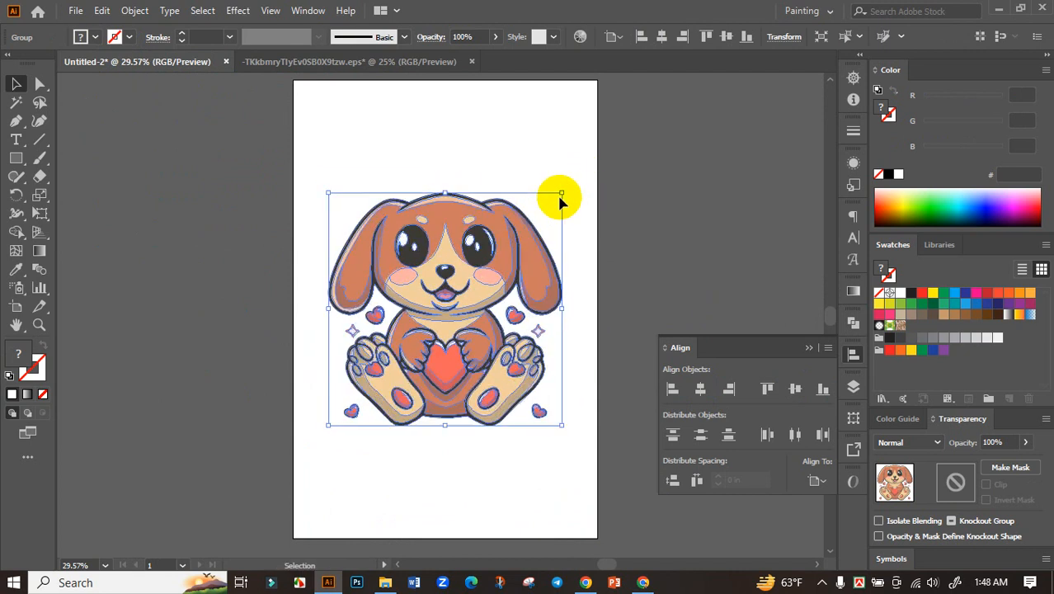
pyautogui.click(583, 266)
pyautogui.moveTo(584, 267); pyautogui.dragTo(569, 316)
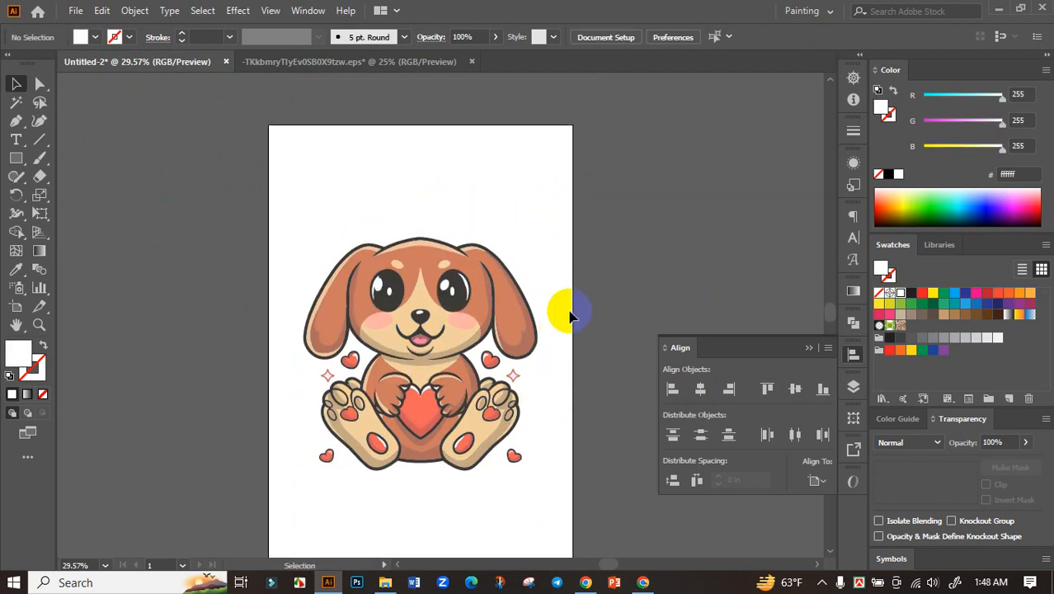
# Switch to ChatGPT in the browser and copy the slogan "Dogs Are My Valentine" from the list of T-shirt texts.
pyautogui.click(642, 586)
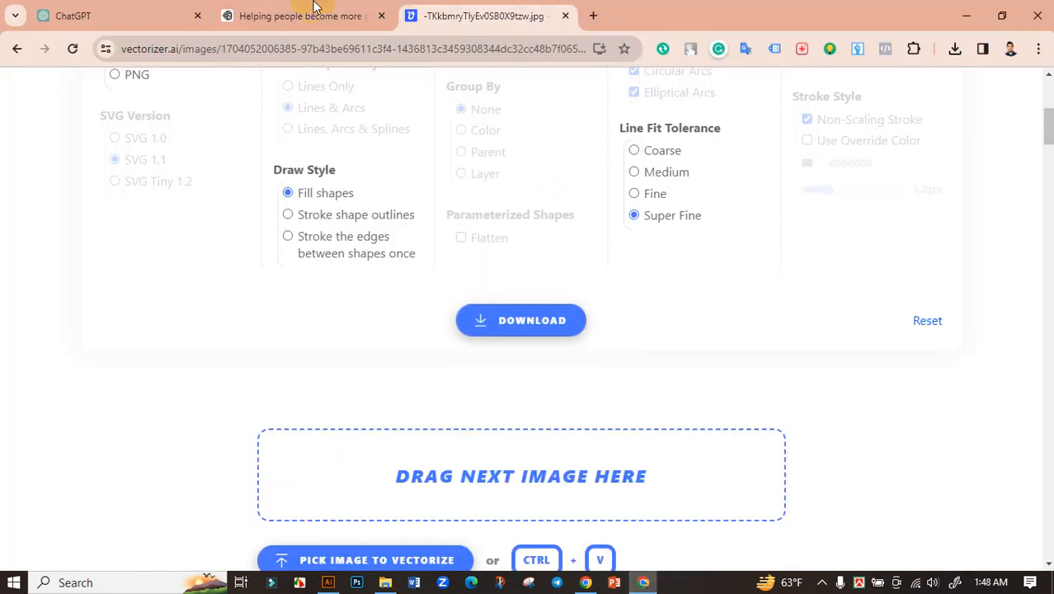
pyautogui.click(139, 10)
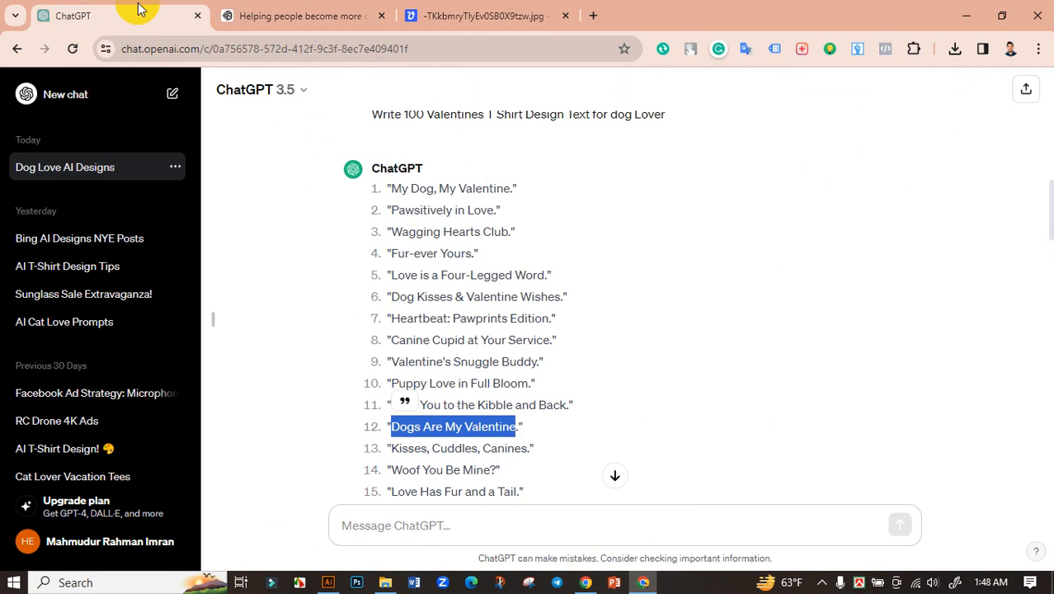
pyautogui.rightClick(470, 431)
pyautogui.click(518, 191)
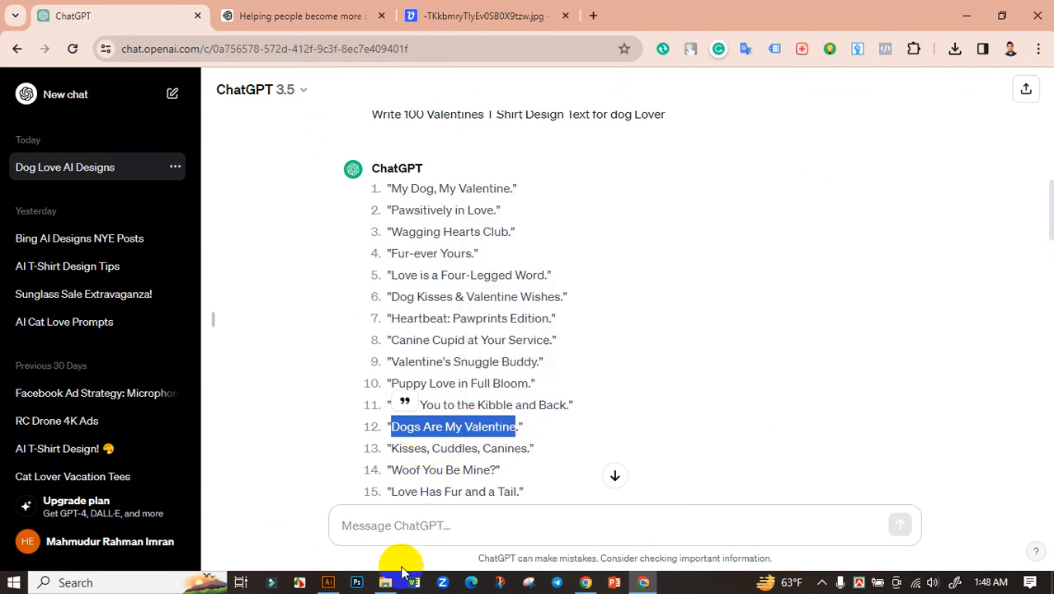
# Switch back to Illustrator, paste the slogan onto the empty canvas beside the artboard and enlarge it to about 85 pt.
pyautogui.click(337, 586)
pyautogui.hscroll(3, 447, 294)
pyautogui.hotkey('ctrl', 'v')
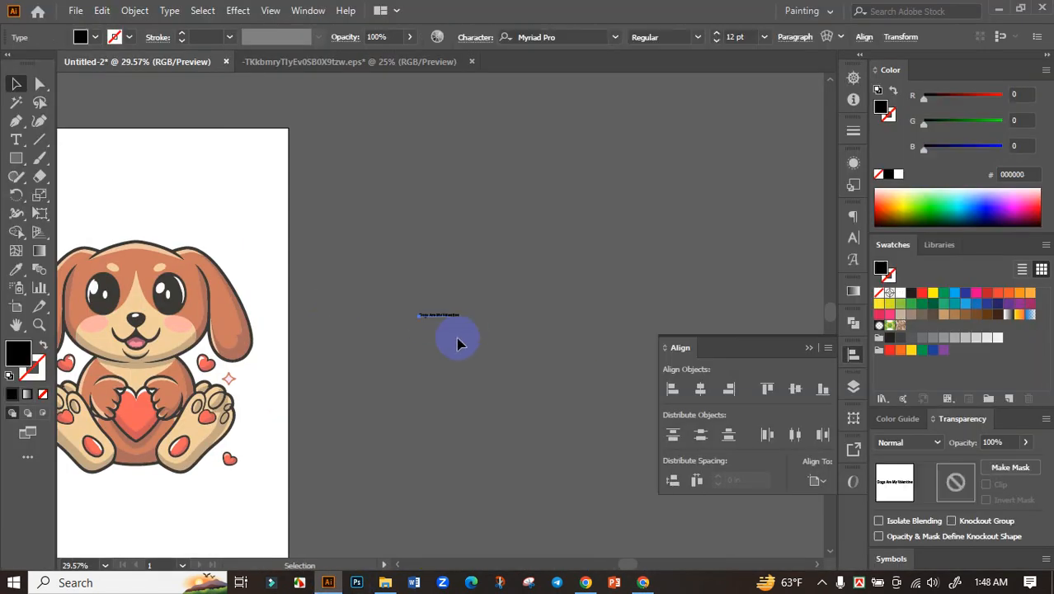
pyautogui.moveTo(458, 322); pyautogui.dragTo(703, 441)
pyautogui.click(546, 353)
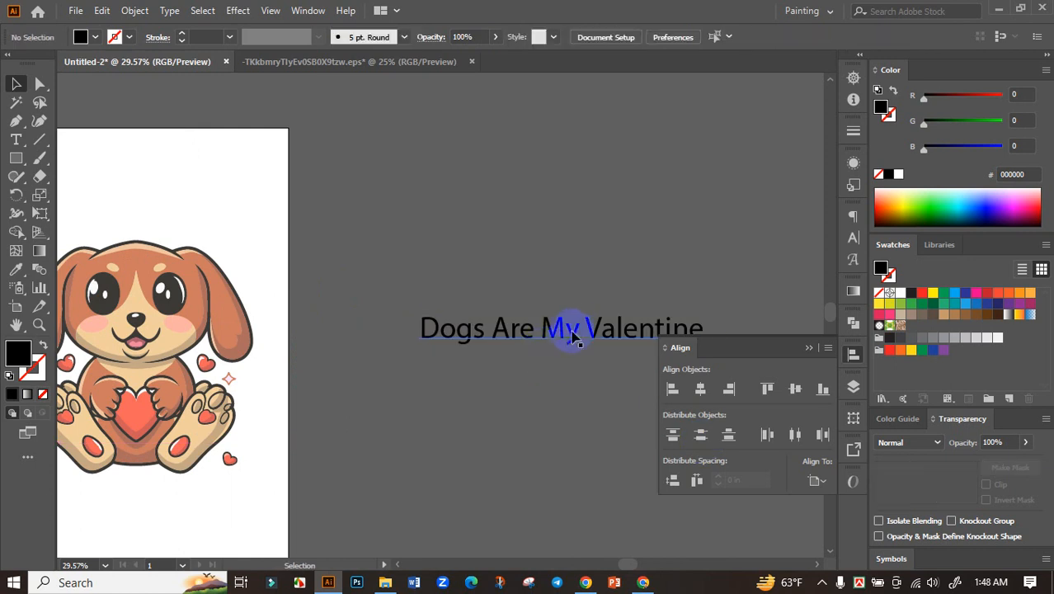
# Cut "Dogs Are My" out of the slogan and paste it as a separate text object above the puppy's head.
pyautogui.doubleClick(577, 330)
pyautogui.moveTo(580, 329); pyautogui.dragTo(389, 327)
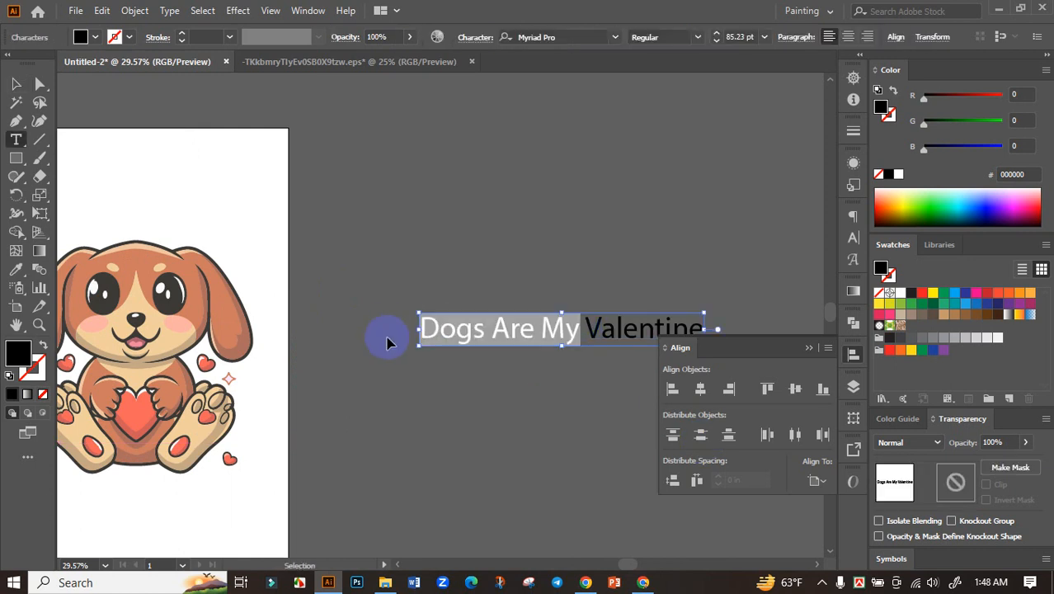
pyautogui.press('BackSpace')
pyautogui.click(15, 83)
pyautogui.moveTo(278, 207); pyautogui.dragTo(470, 263)
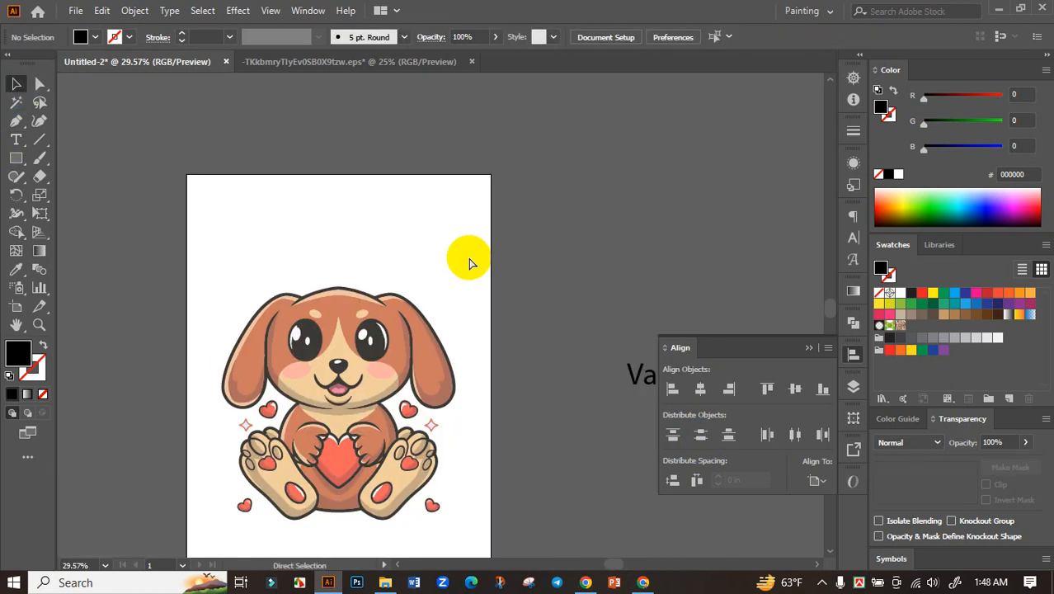
pyautogui.hotkey('ctrl', 'v')
pyautogui.moveTo(470, 318); pyautogui.dragTo(387, 243)
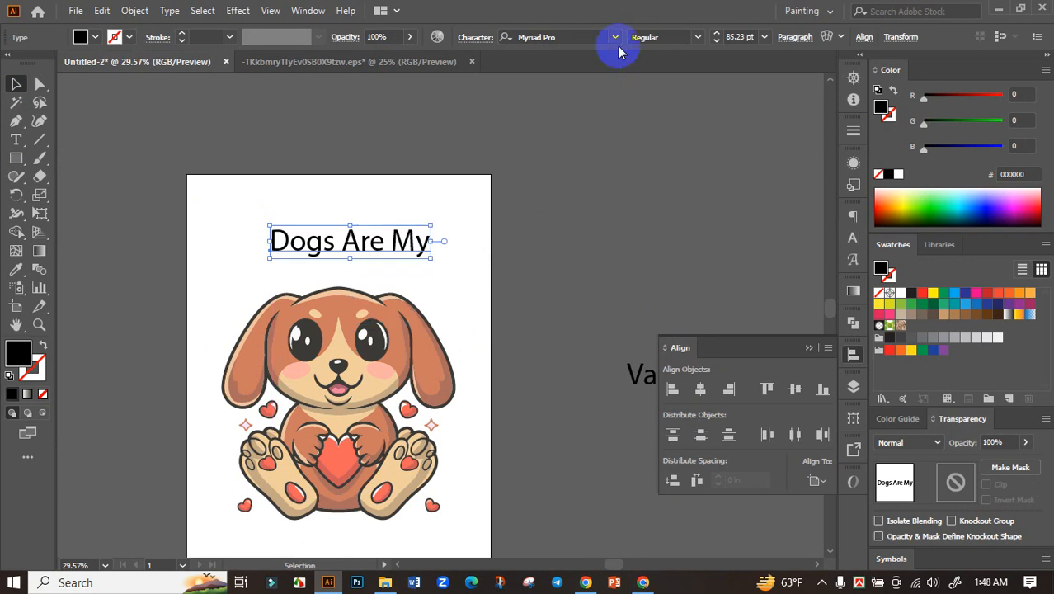
# Set the "Dogs Are My" text in the Anja Eliane font and enlarge it to about 122 pt just above the puppy's head.
pyautogui.click(617, 47)
pyautogui.click(658, 139)
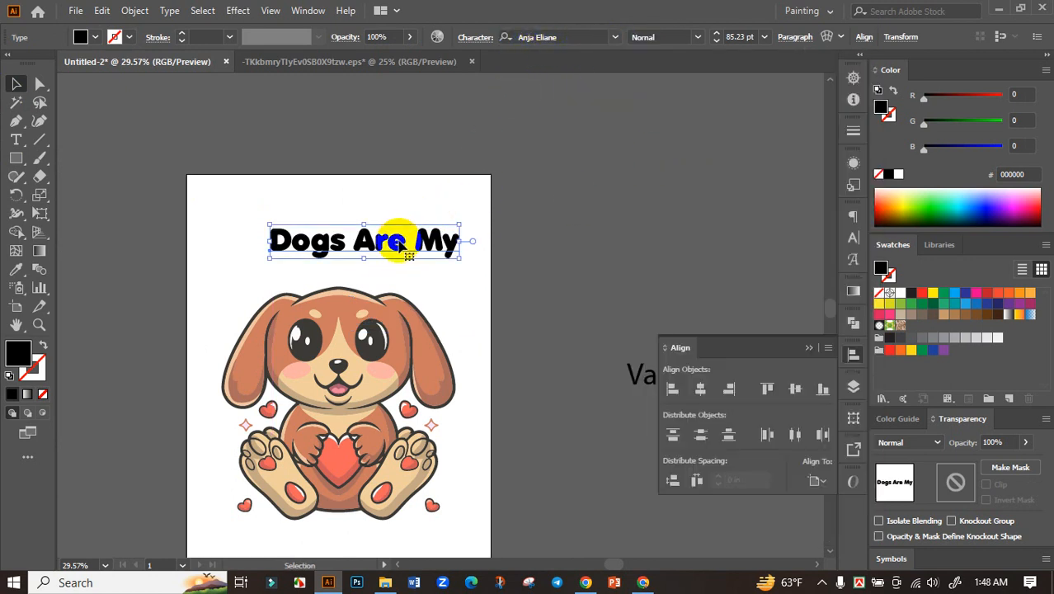
pyautogui.moveTo(413, 239); pyautogui.dragTo(453, 262)
pyautogui.moveTo(344, 283); pyautogui.dragTo(351, 273)
pyautogui.scroll(1, 349, 271)
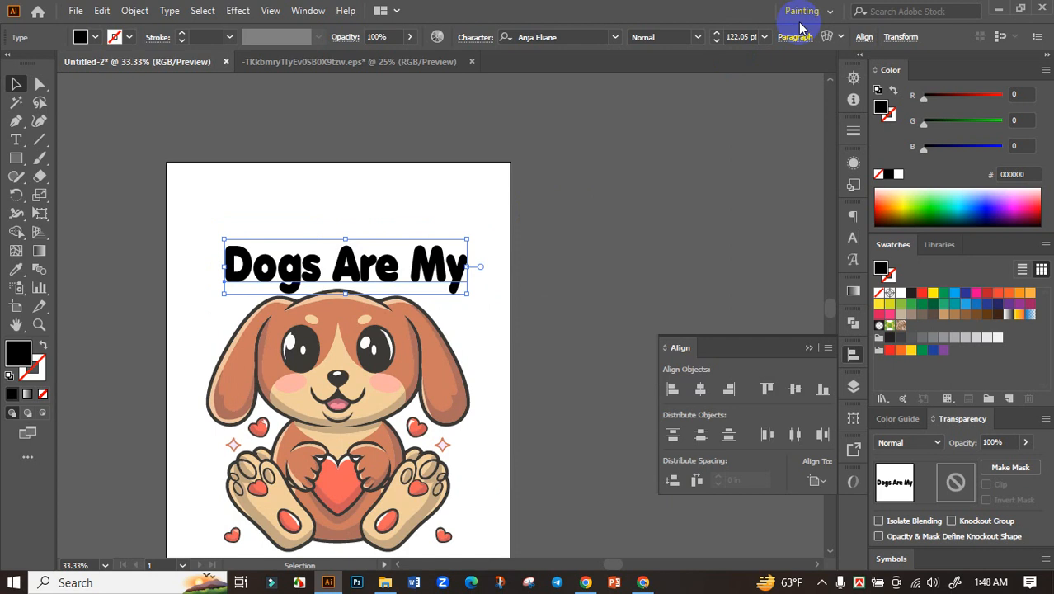
# Try bending "Dogs Are My" into a horizontal Arc warp of 36% and centring it close above the puppy's head.
pyautogui.click(827, 37)
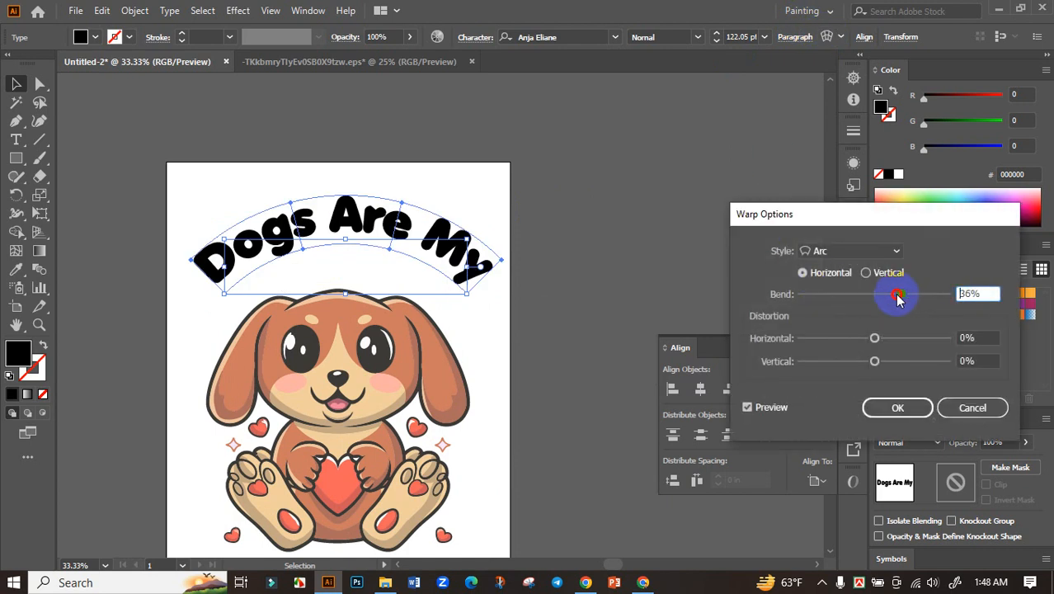
pyautogui.moveTo(898, 299); pyautogui.dragTo(891, 294)
pyautogui.click(896, 406)
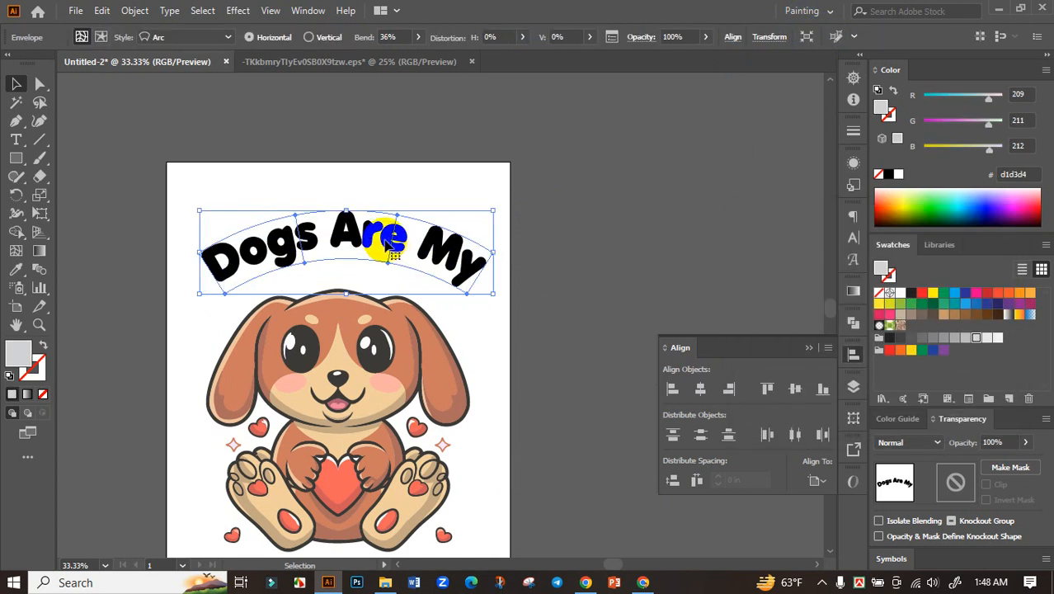
pyautogui.moveTo(385, 239); pyautogui.dragTo(380, 269)
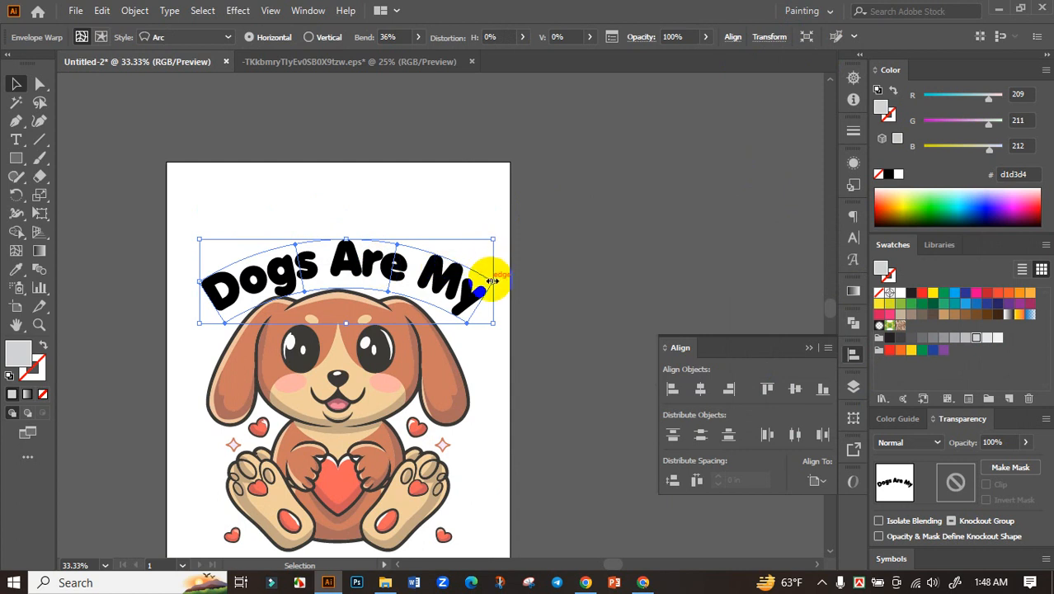
pyautogui.click(700, 389)
pyautogui.click(600, 347)
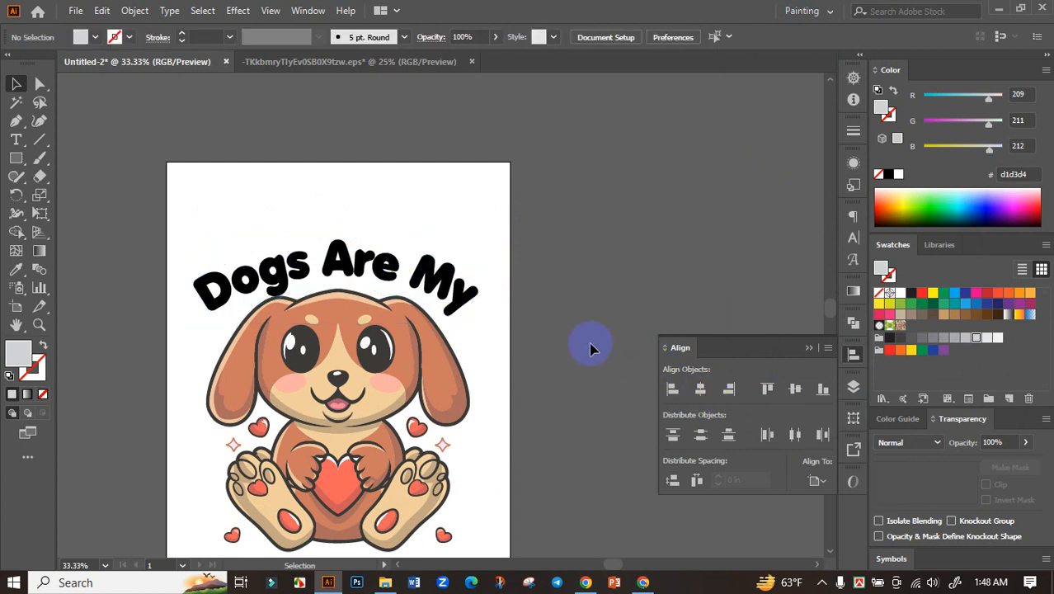
# Try applying all caps to the warped "Dogs Are My" text, and undo back to the straight, unwarped text.
pyautogui.click(360, 263)
pyautogui.hotkey('ctrl', '=')
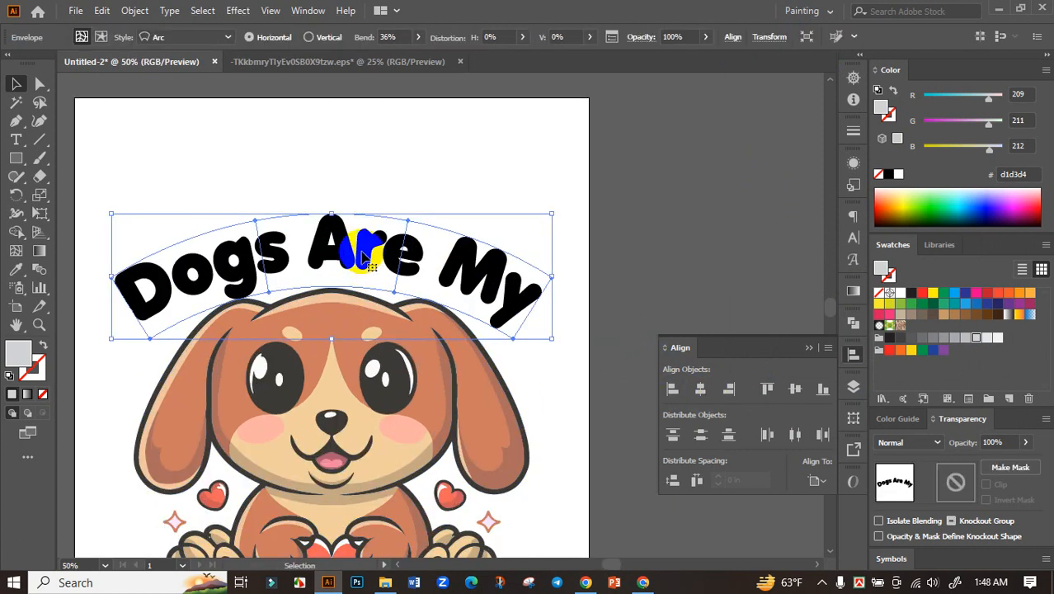
pyautogui.click(856, 242)
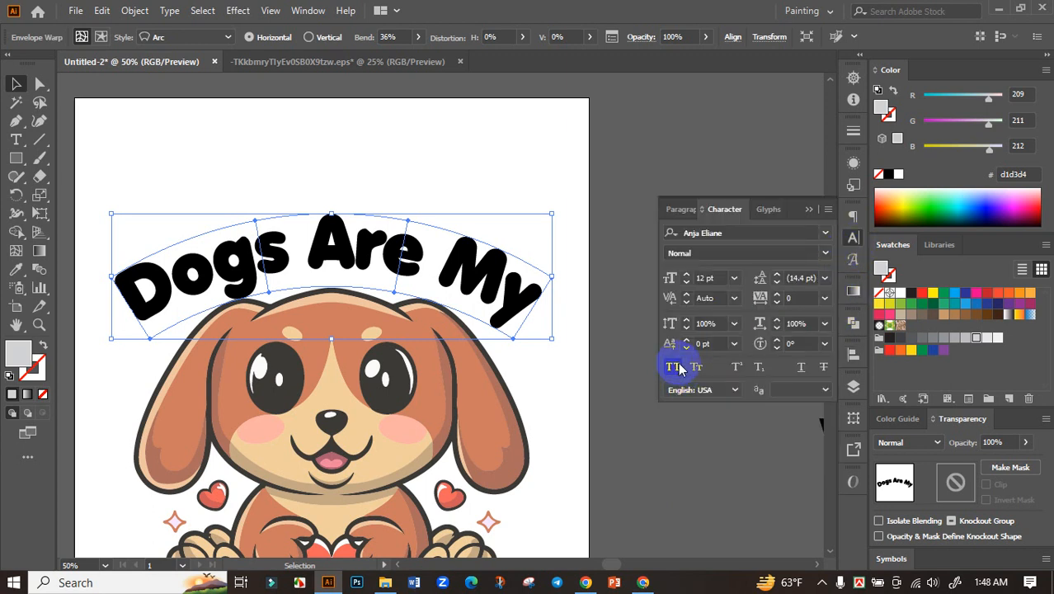
pyautogui.click(612, 368)
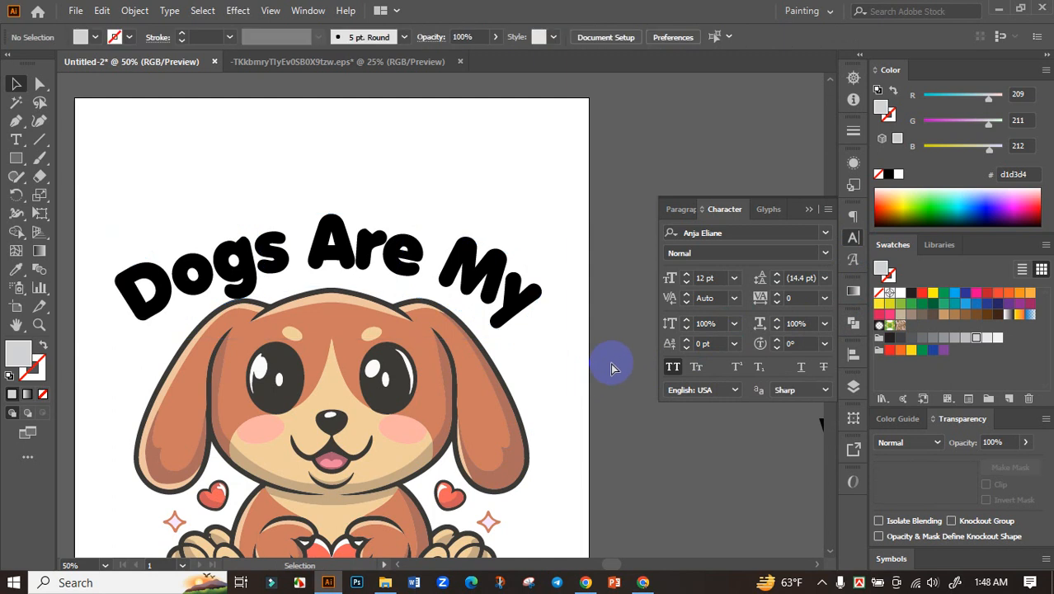
pyautogui.hotkey('ctrl', 'z')
pyautogui.hotkey('ctrl', 'z')
pyautogui.hotkey('ctrl', 'z')
pyautogui.hotkey('ctrl', 'z')
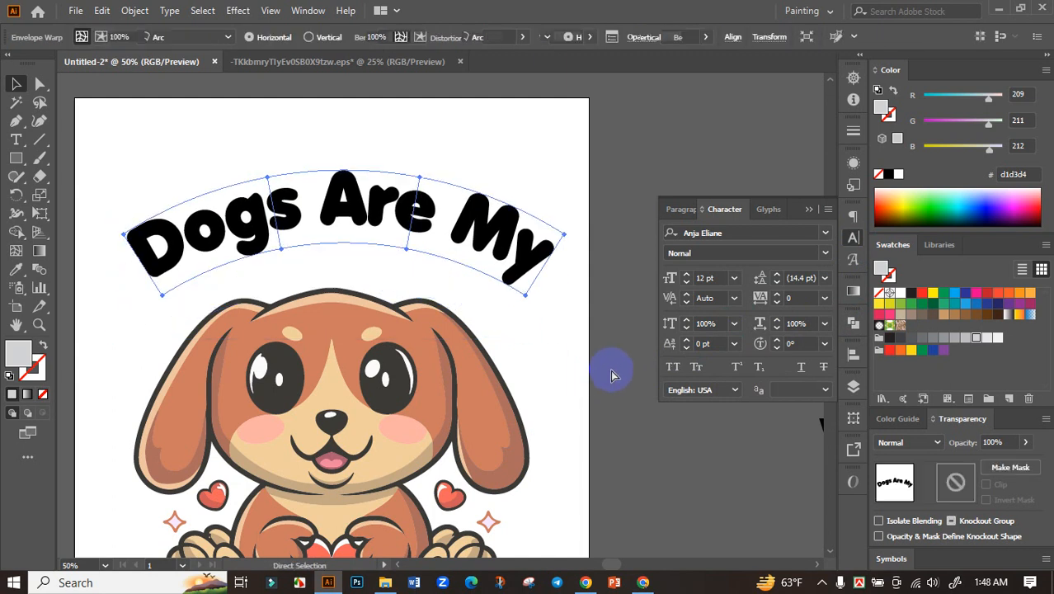
# Set the straight "Dogs Are My" text to all caps and show the document rulers.
pyautogui.click(673, 368)
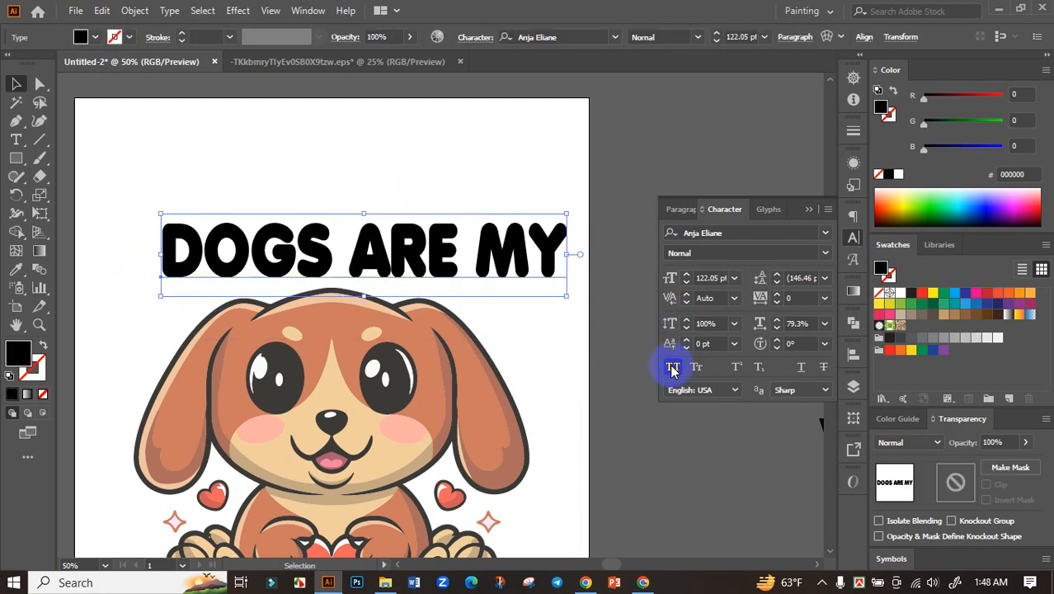
pyautogui.moveTo(16, 65); pyautogui.dragTo(18, 77)
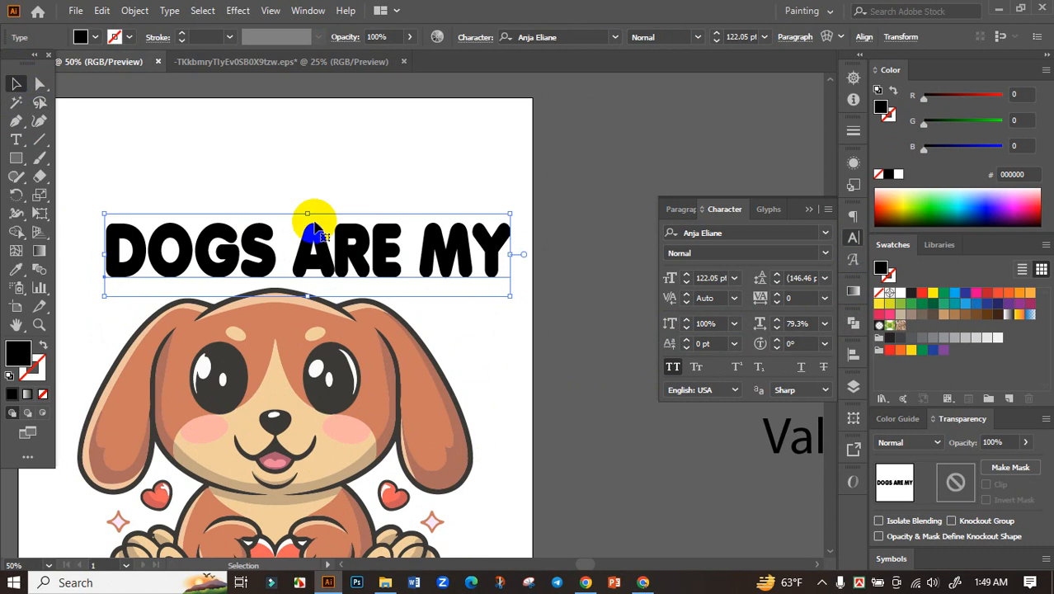
pyautogui.scroll(-1, 448, 262)
pyautogui.hotkey('ctrl', 'r')
pyautogui.click(316, 264)
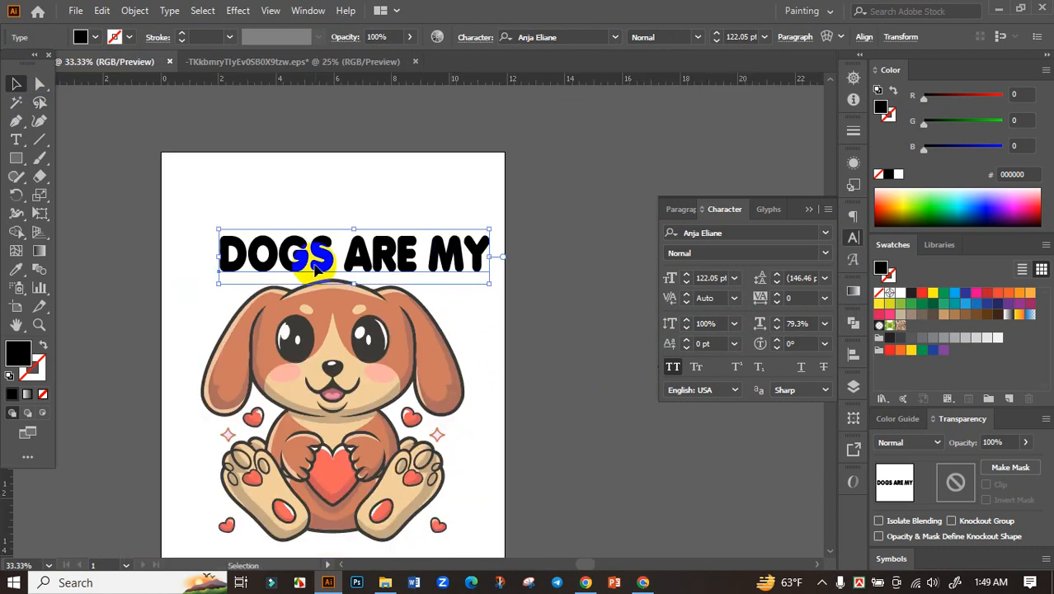
pyautogui.moveTo(8, 61); pyautogui.dragTo(2, 89)
pyautogui.click(405, 262)
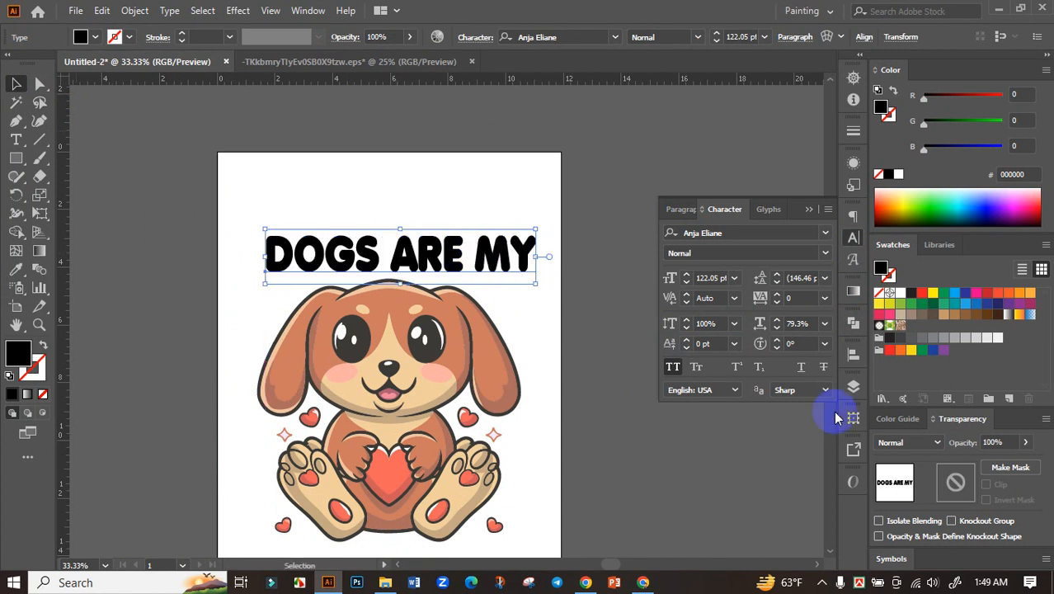
# Centre "DOGS ARE MY" horizontally on the artboard and bend it with a 36% horizontal Arc warp close above the puppy's head.
pyautogui.click(854, 354)
pyautogui.click(701, 389)
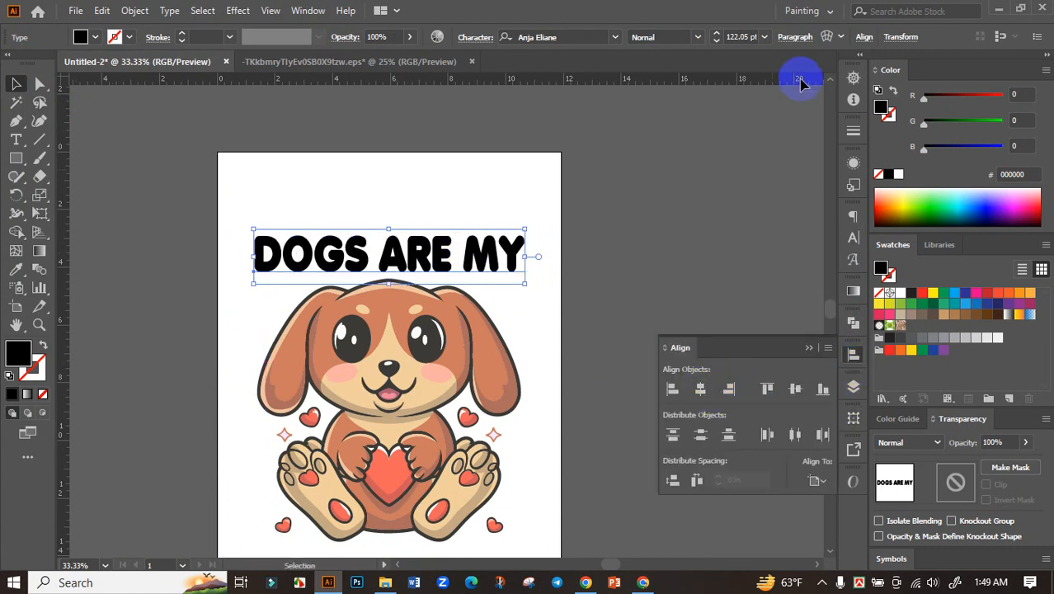
pyautogui.click(827, 36)
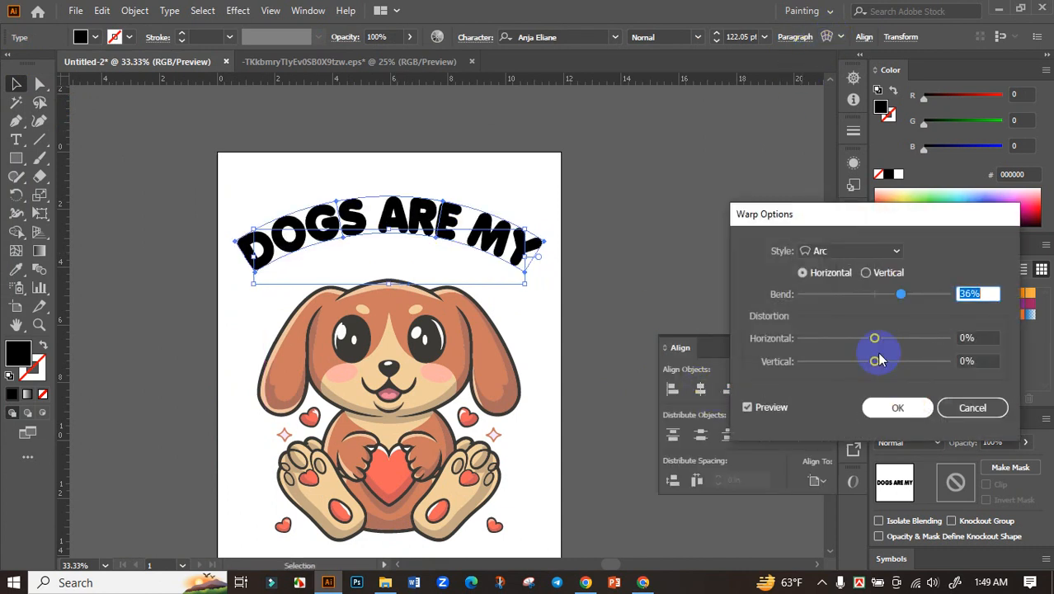
pyautogui.click(895, 408)
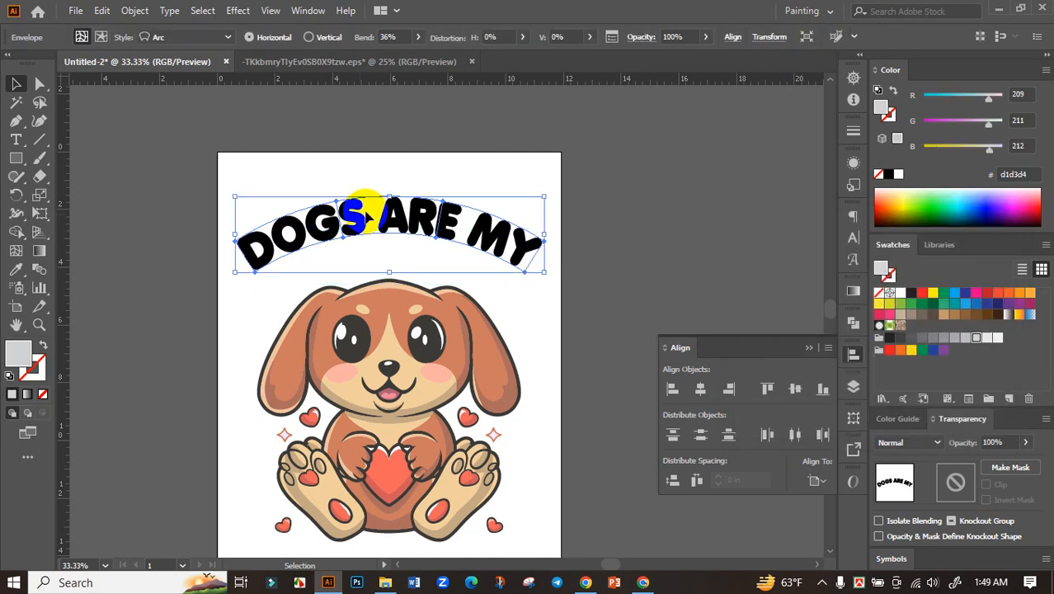
pyautogui.scroll(1, 348, 207)
pyautogui.moveTo(415, 232); pyautogui.dragTo(415, 266)
# Move the remaining word "Valentine" from beside the artboard to the empty area below the puppy's feet.
pyautogui.scroll(-1, 419, 283)
pyautogui.scroll(-1, 415, 273)
pyautogui.click(534, 274)
pyautogui.moveTo(531, 285); pyautogui.dragTo(425, 178)
pyautogui.moveTo(490, 237); pyautogui.dragTo(301, 348)
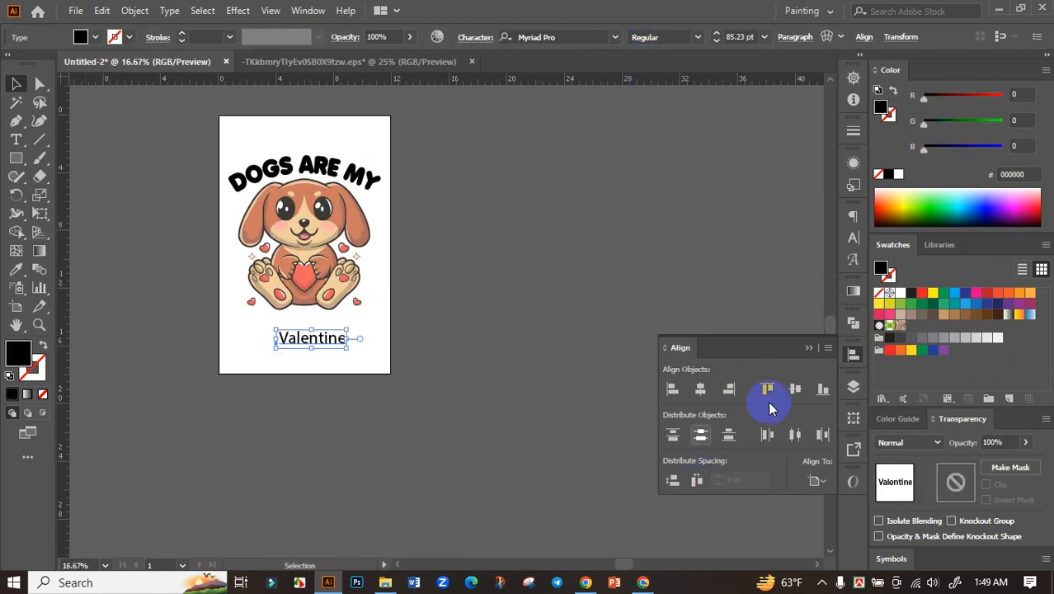
# Set the word "Valentine" to all caps in the Anja Eliane font.
pyautogui.click(854, 241)
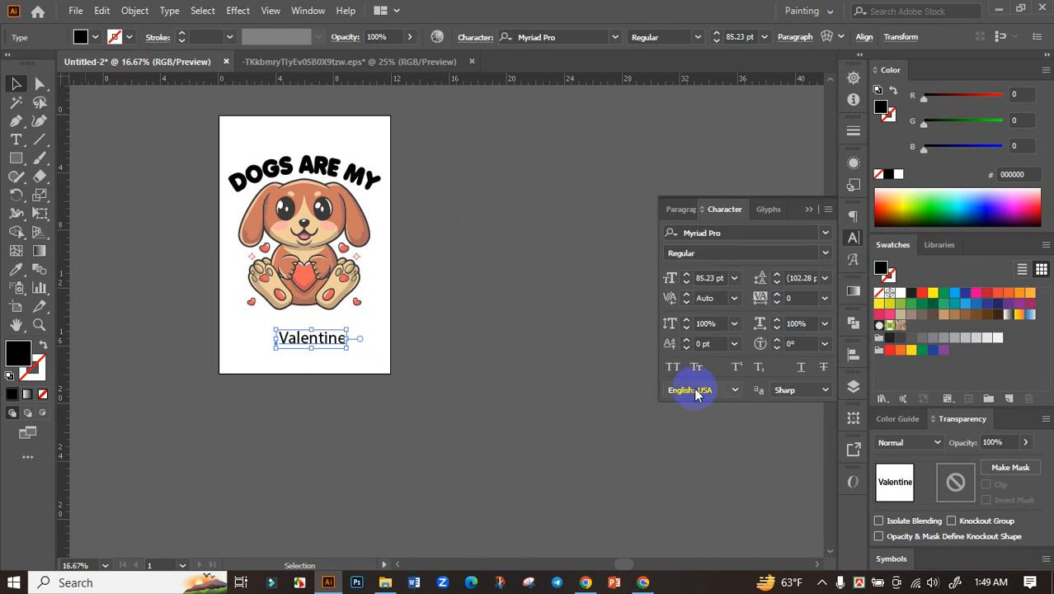
pyautogui.click(615, 37)
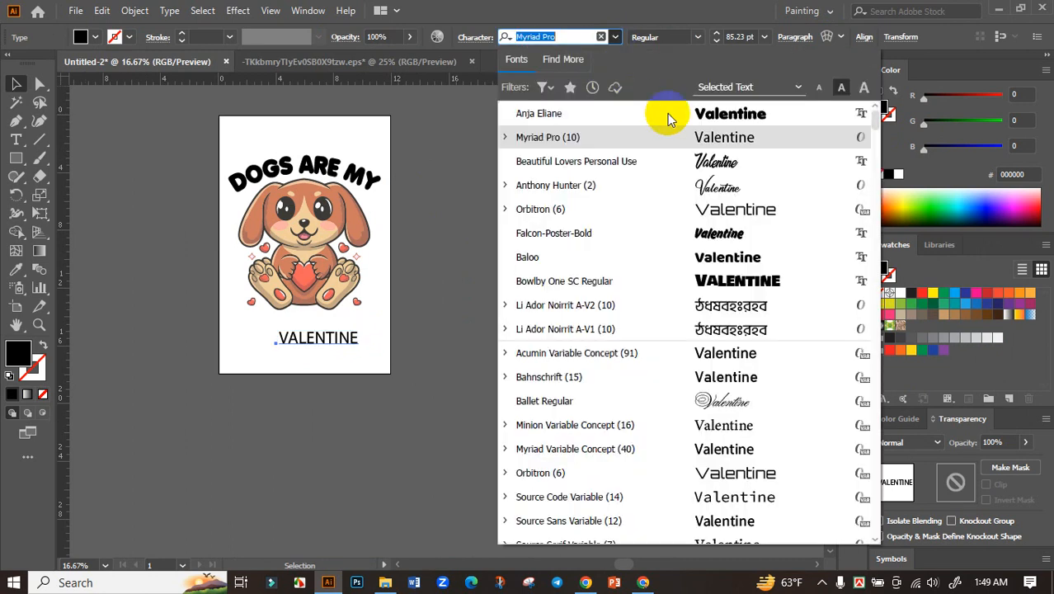
pyautogui.click(671, 113)
# Enlarge "VALENTINE" to about 135.6 pt, spanning nearly the puppy's full width, and place it directly under the puppy's feet.
pyautogui.scroll(2, 322, 348)
pyautogui.moveTo(416, 314); pyautogui.dragTo(490, 303)
pyautogui.moveTo(437, 319); pyautogui.dragTo(501, 283)
pyautogui.moveTo(358, 312); pyautogui.dragTo(358, 315)
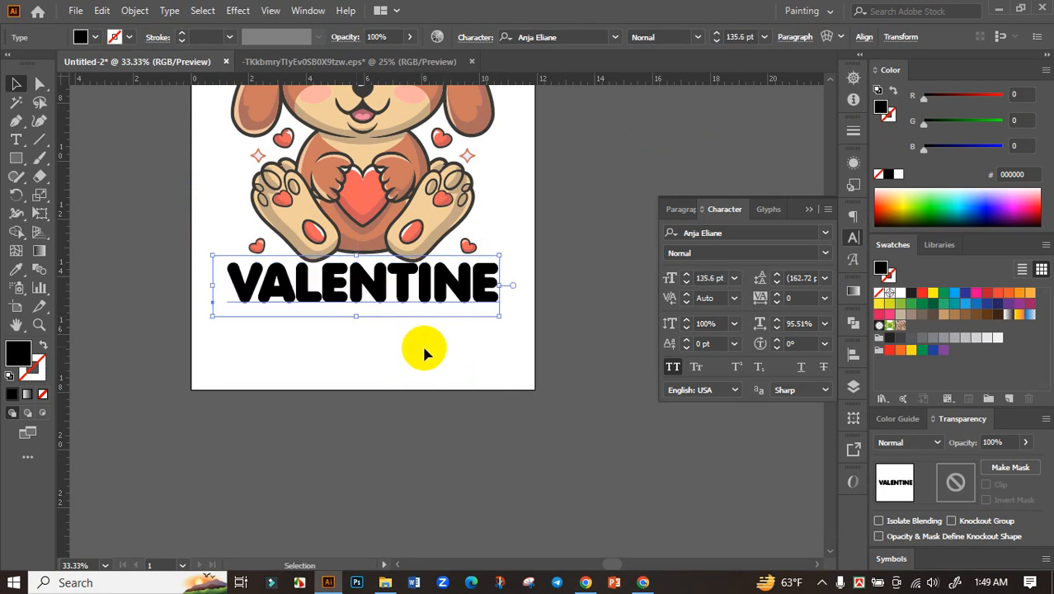
pyautogui.click(423, 346)
pyautogui.scroll(-2, 428, 350)
pyautogui.moveTo(419, 334)
pyautogui.mouseDown()
pyautogui.moveTo(418, 361)
pyautogui.moveTo(416, 346)
pyautogui.mouseUp()
pyautogui.scroll(2, 415, 358)
pyautogui.moveTo(415, 344); pyautogui.dragTo(415, 344)
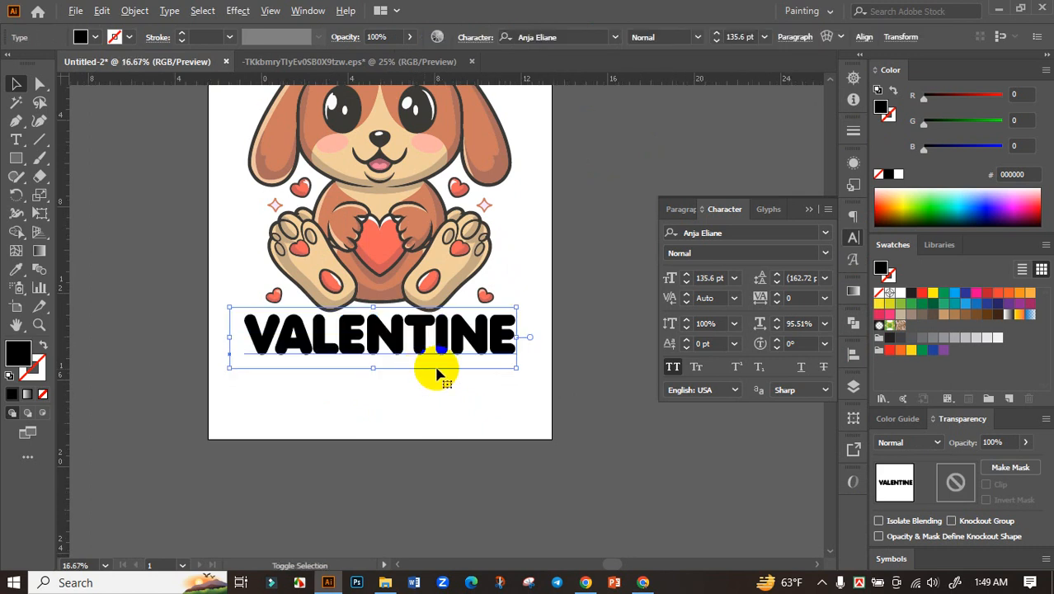
pyautogui.scroll(-2, 435, 372)
pyautogui.scroll(1, 401, 370)
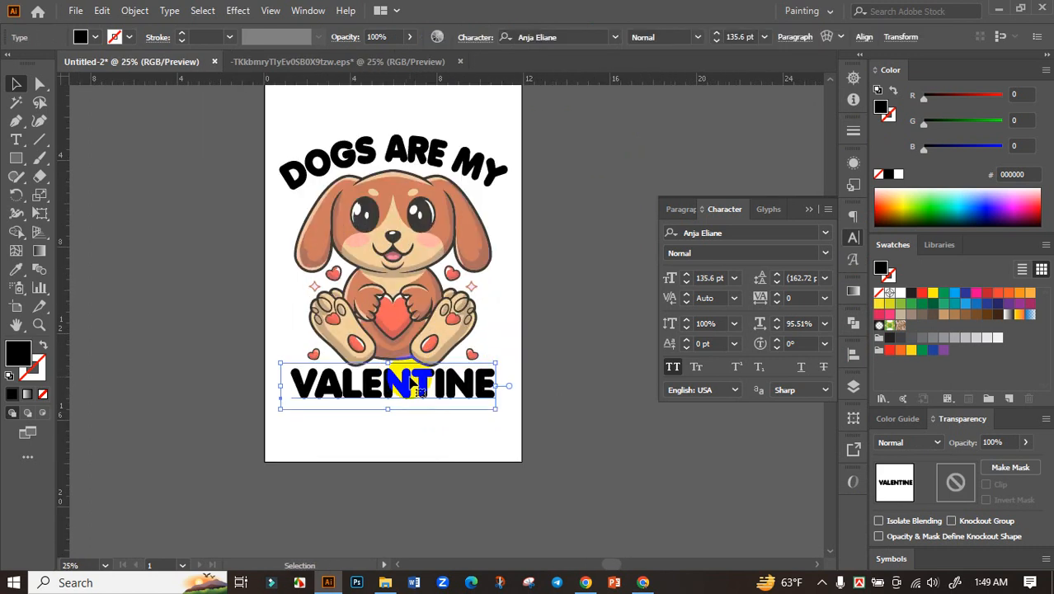
# Convert both text lines to outlined, expanded shapes and centre them horizontally on the artboard.
pyautogui.keyDown('shift'); pyautogui.click(418, 157); pyautogui.keyUp('shift')
pyautogui.hotkey('ctrl', 'shift', 'o')
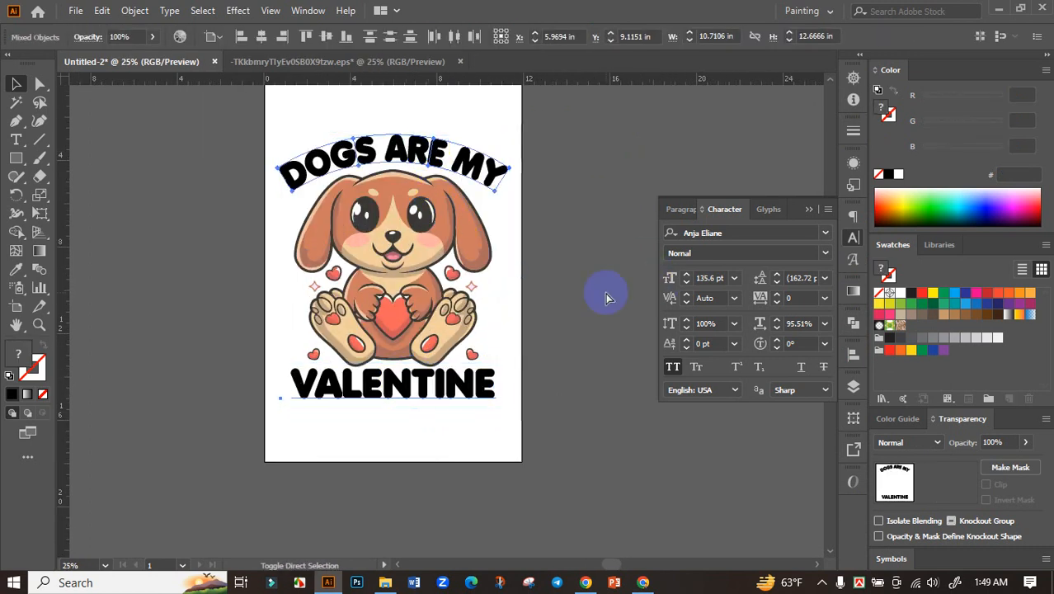
pyautogui.click(145, 15)
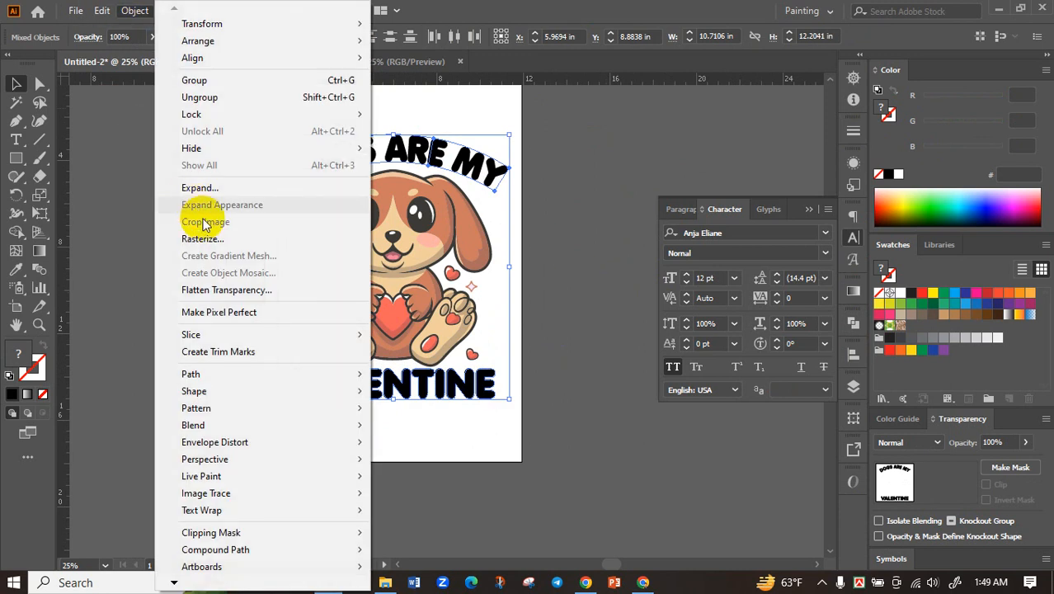
pyautogui.click(235, 189)
pyautogui.click(405, 372)
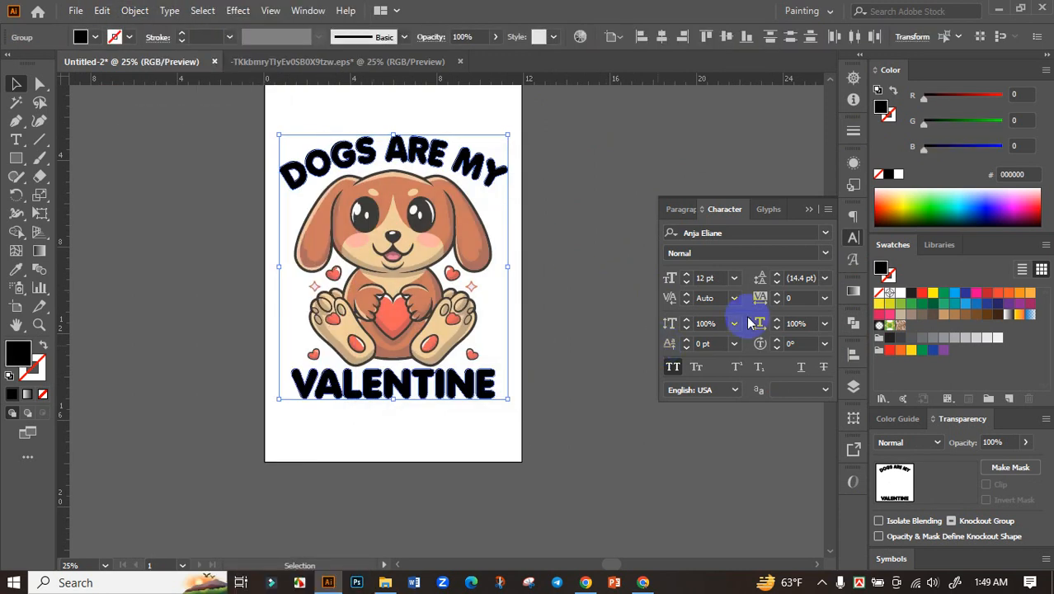
pyautogui.click(854, 354)
pyautogui.click(548, 360)
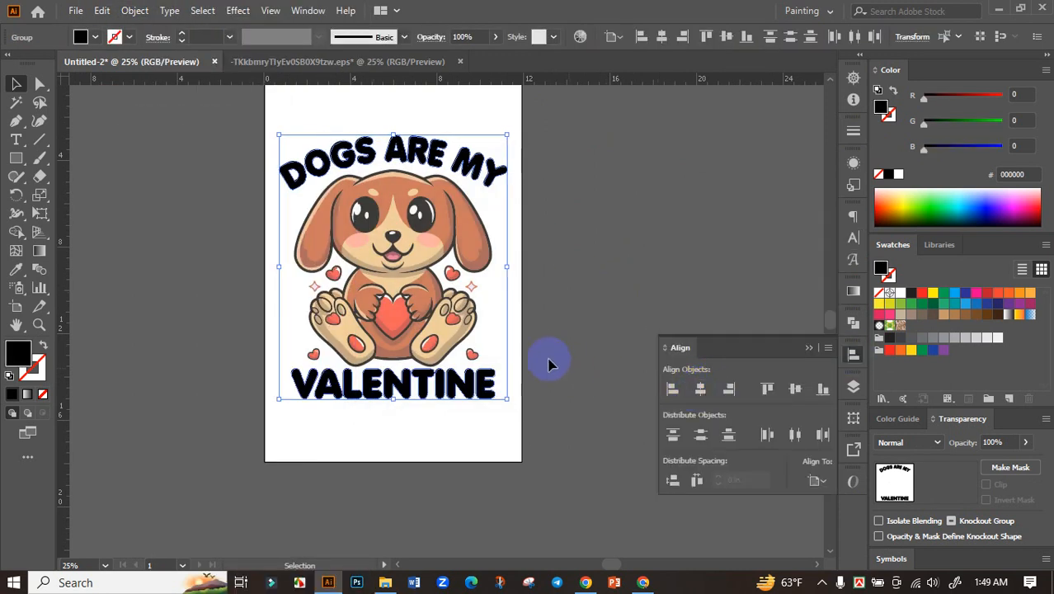
# Recolour the word "VALENTINE" with the bright coral fill sampled from the heart the puppy is holding.
pyautogui.click(423, 302)
pyautogui.click(571, 340)
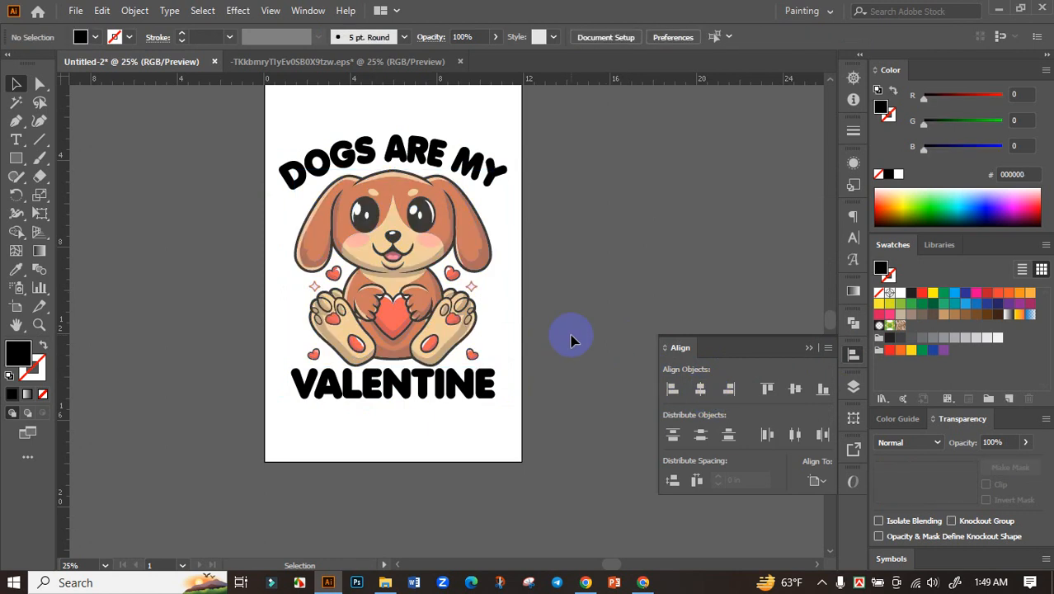
pyautogui.keyDown('alt'); pyautogui.scroll(-1, 569, 340); pyautogui.keyUp('alt')
pyautogui.keyDown('alt'); pyautogui.scroll(3, 515, 350); pyautogui.keyUp('alt')
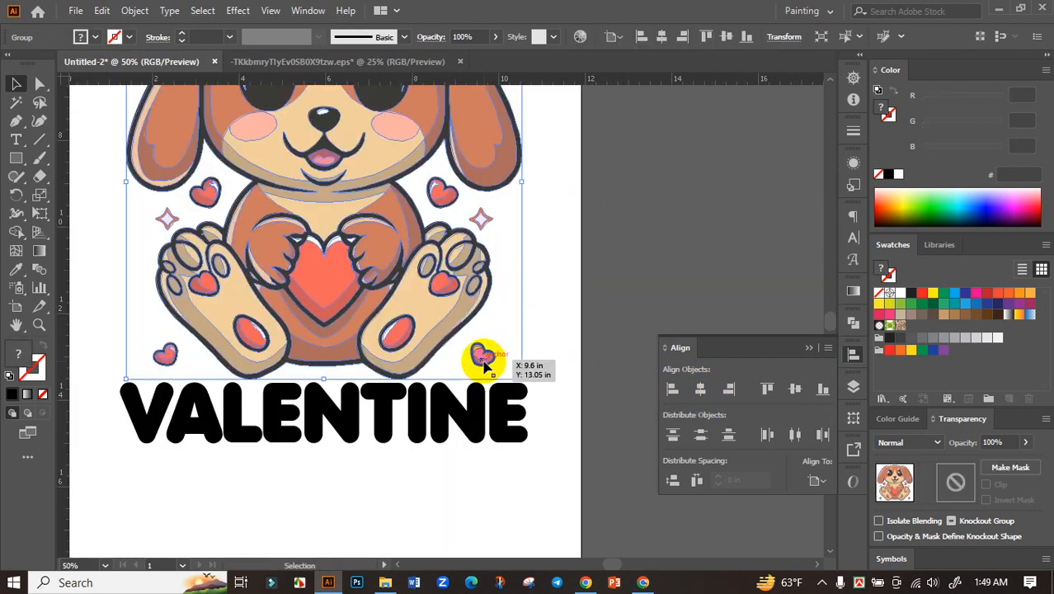
pyautogui.scroll(-1, 485, 361)
pyautogui.click(493, 408)
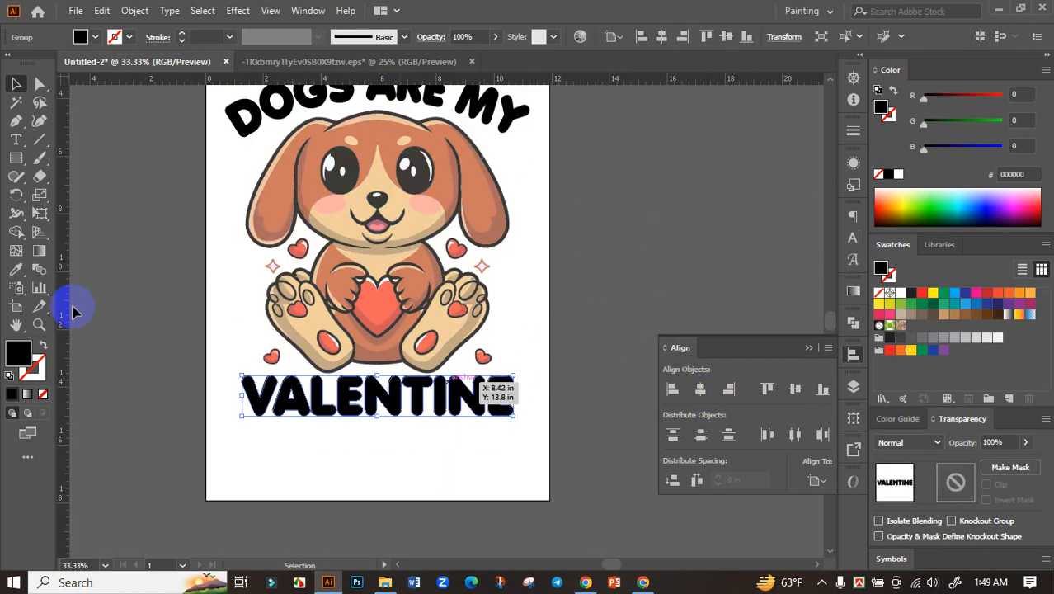
pyautogui.click(16, 269)
pyautogui.keyDown('alt'); pyautogui.scroll(1, 382, 285); pyautogui.keyUp('alt')
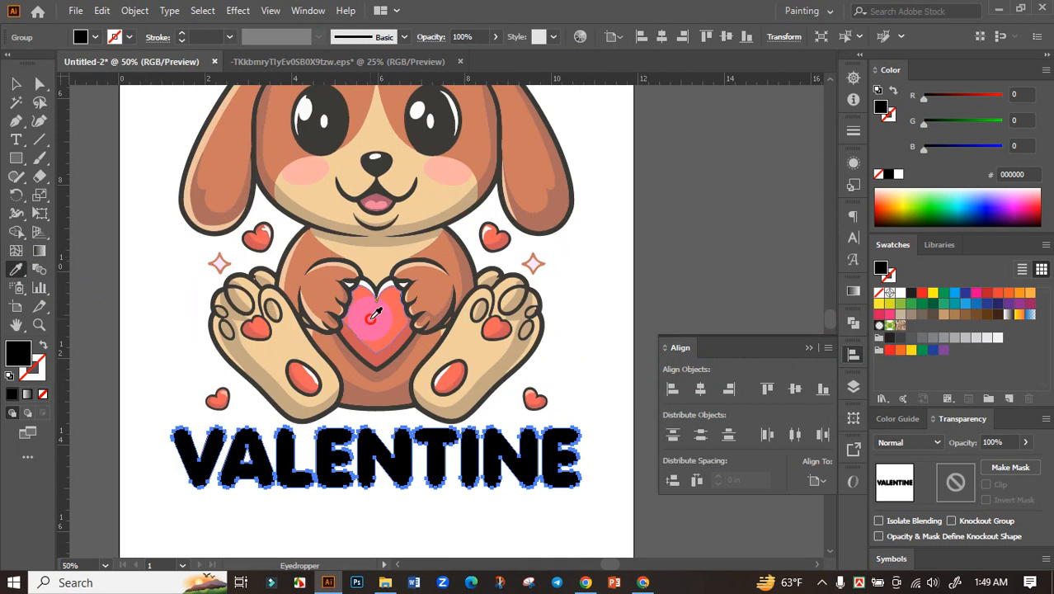
pyautogui.click(375, 314)
pyautogui.keyDown('alt'); pyautogui.scroll(-2, 392, 320); pyautogui.keyUp('alt')
pyautogui.click(17, 84)
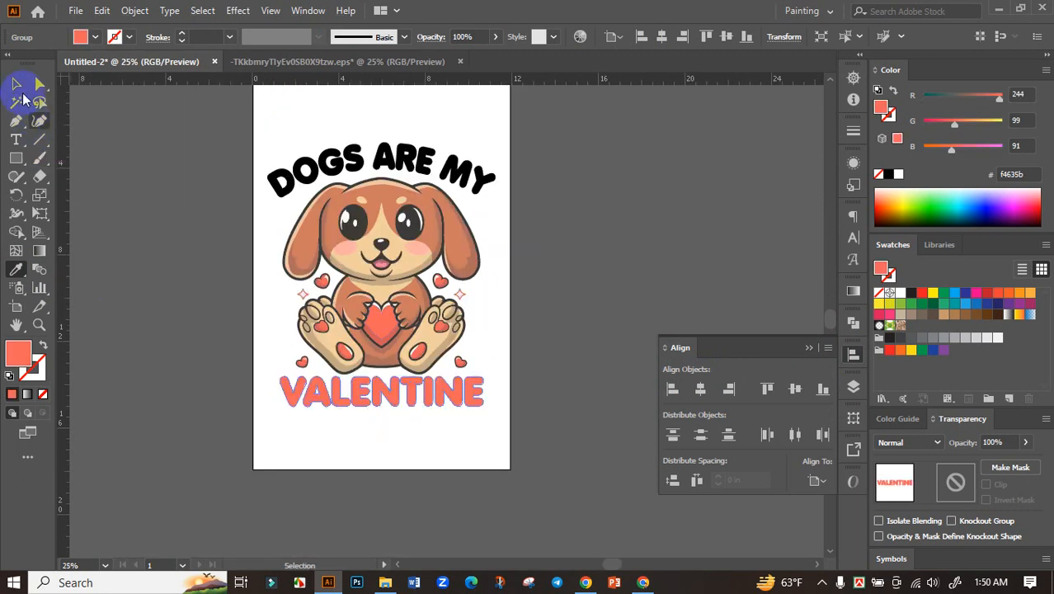
# Recolour the arched "DOGS ARE MY" text with the orange-brown fur colour sampled from the puppy's head.
pyautogui.click(369, 157)
pyautogui.click(16, 269)
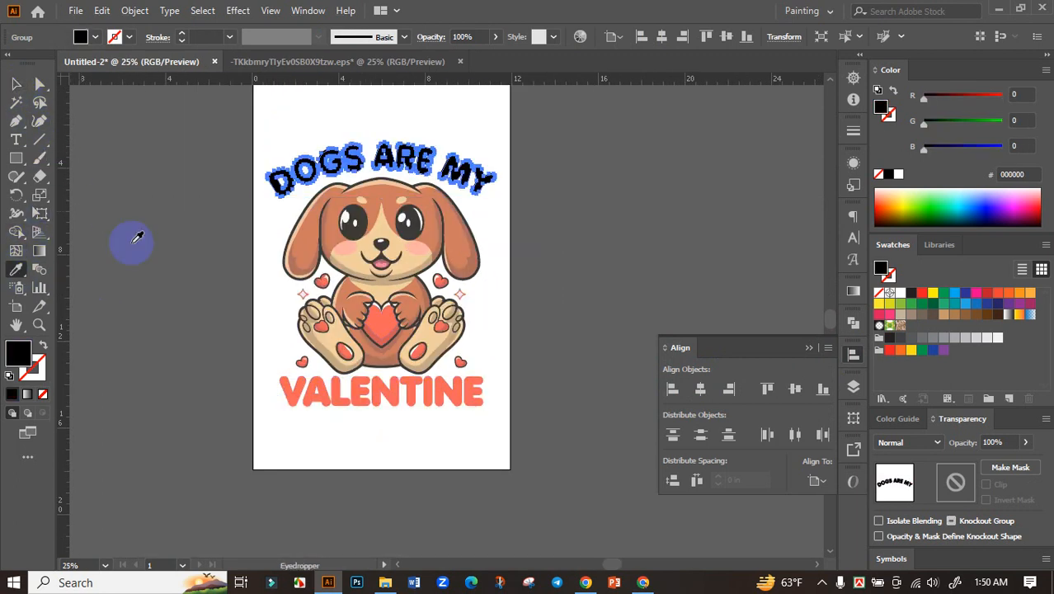
pyautogui.keyDown('alt'); pyautogui.scroll(2, 412, 227); pyautogui.keyUp('alt')
pyautogui.keyDown('alt'); pyautogui.scroll(-2, 470, 214); pyautogui.keyUp('alt')
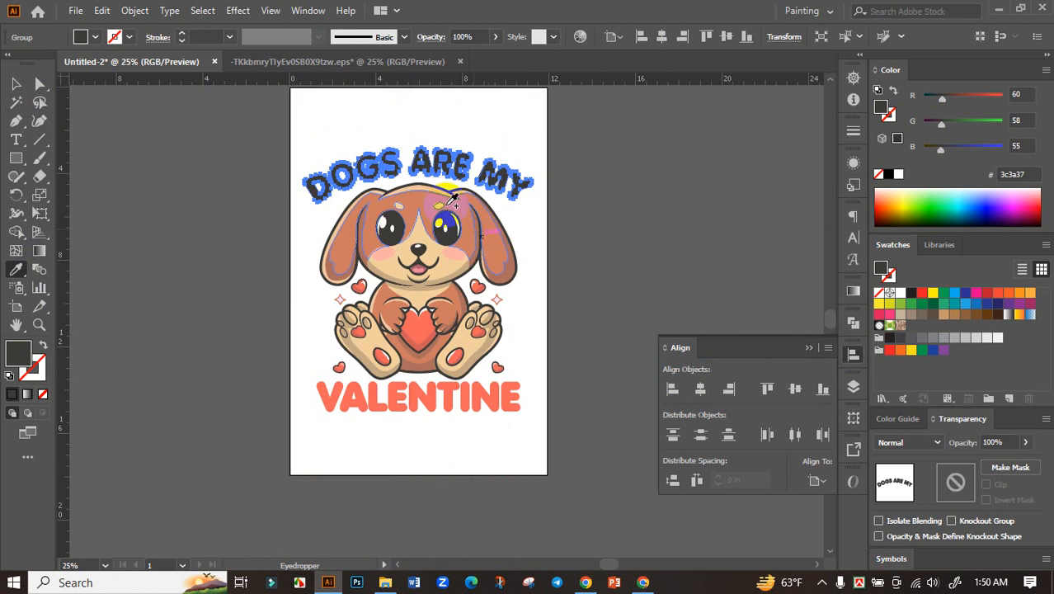
pyautogui.keyDown('alt'); pyautogui.scroll(2, 452, 198); pyautogui.keyUp('alt')
pyautogui.click(462, 206)
pyautogui.click(16, 84)
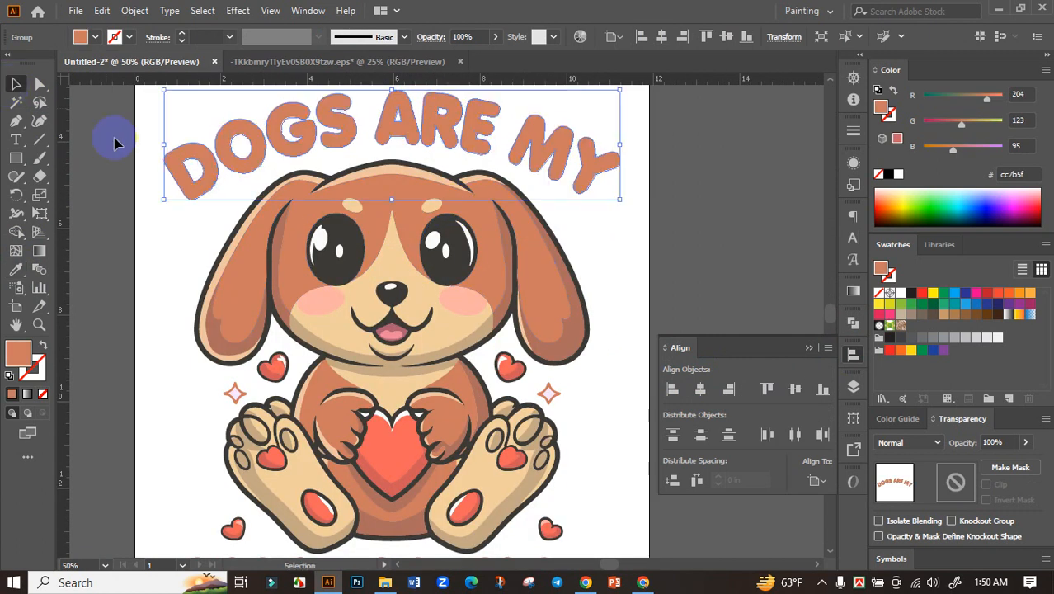
pyautogui.click(146, 181)
pyautogui.keyDown('alt'); pyautogui.scroll(-2, 149, 186); pyautogui.keyUp('alt')
pyautogui.moveTo(452, 302); pyautogui.dragTo(471, 388)
pyautogui.keyDown('alt'); pyautogui.scroll(1, 407, 353); pyautogui.keyUp('alt')
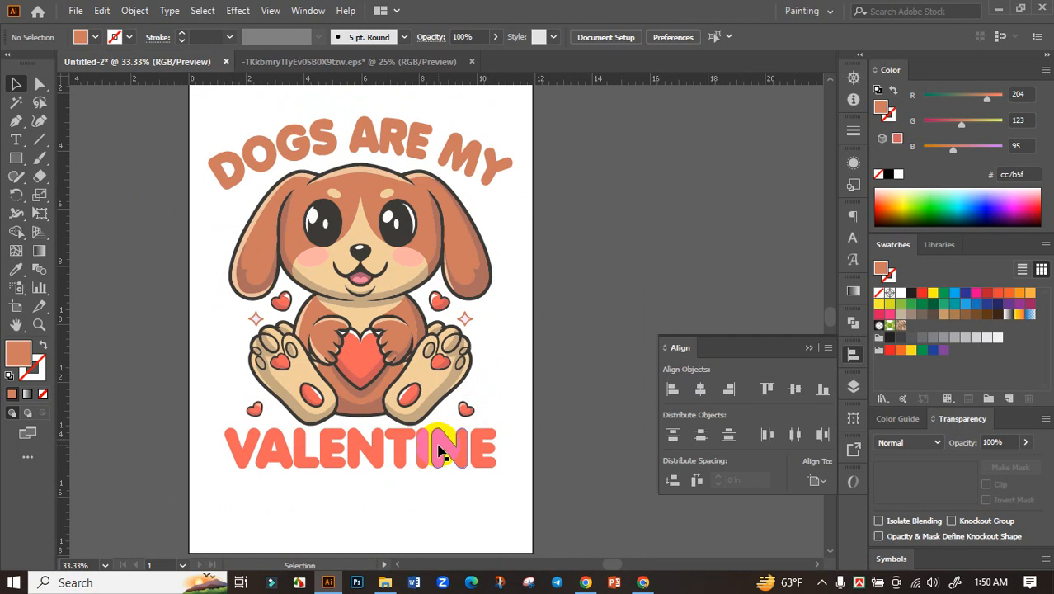
# Recolour "VALENTINE" with the darker red #cf5957 sampled from the shaded lower edge of the puppy's large heart.
pyautogui.click(443, 453)
pyautogui.click(16, 268)
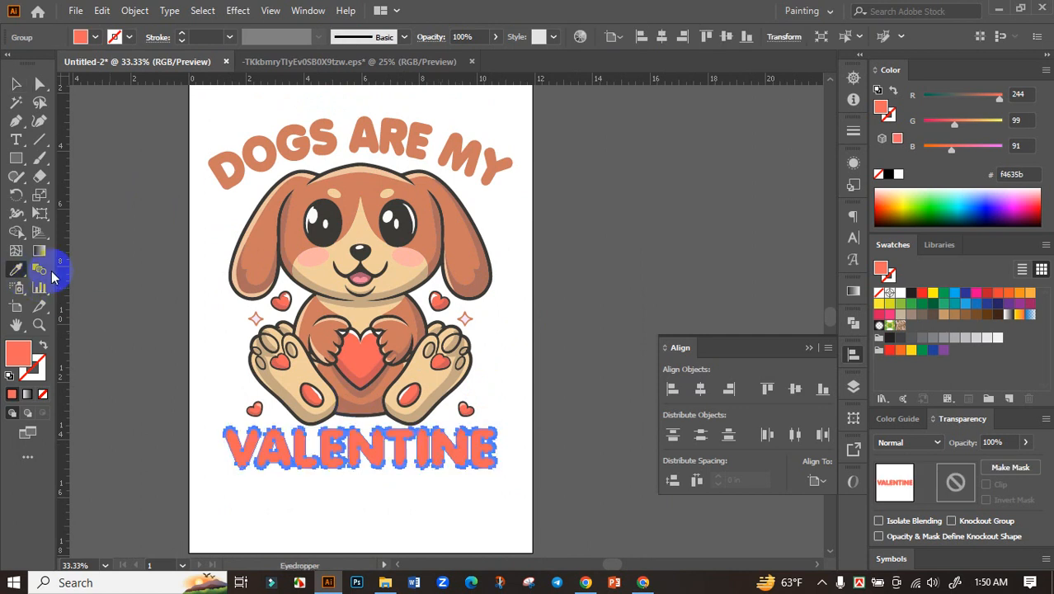
pyautogui.click(362, 350)
pyautogui.keyDown('alt'); pyautogui.scroll(3, 362, 349); pyautogui.keyUp('alt')
pyautogui.click(354, 444)
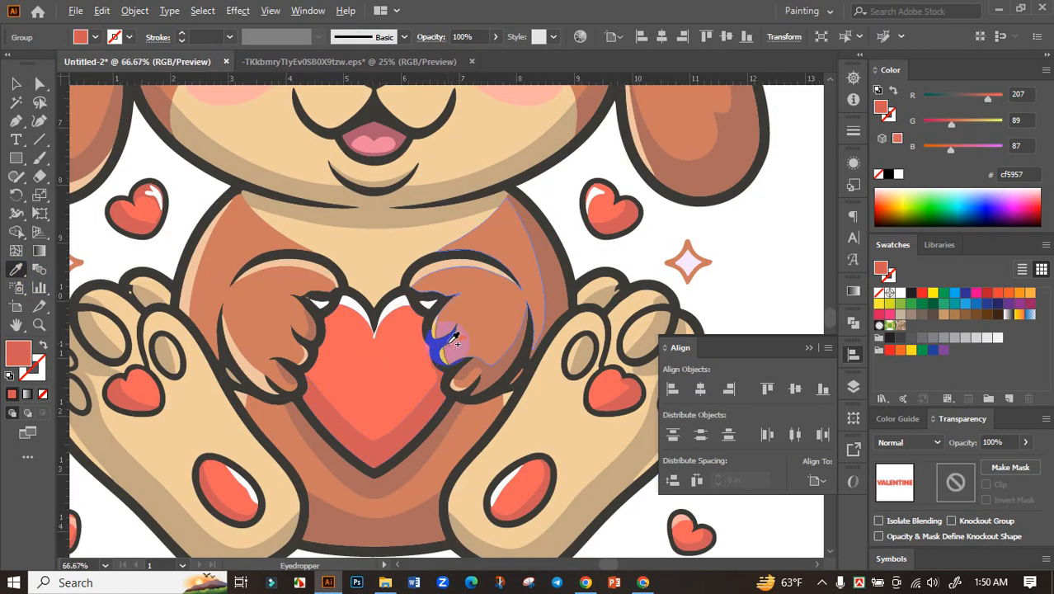
pyautogui.keyDown('alt'); pyautogui.scroll(-4, 447, 342); pyautogui.keyUp('alt')
pyautogui.click(16, 83)
pyautogui.click(169, 196)
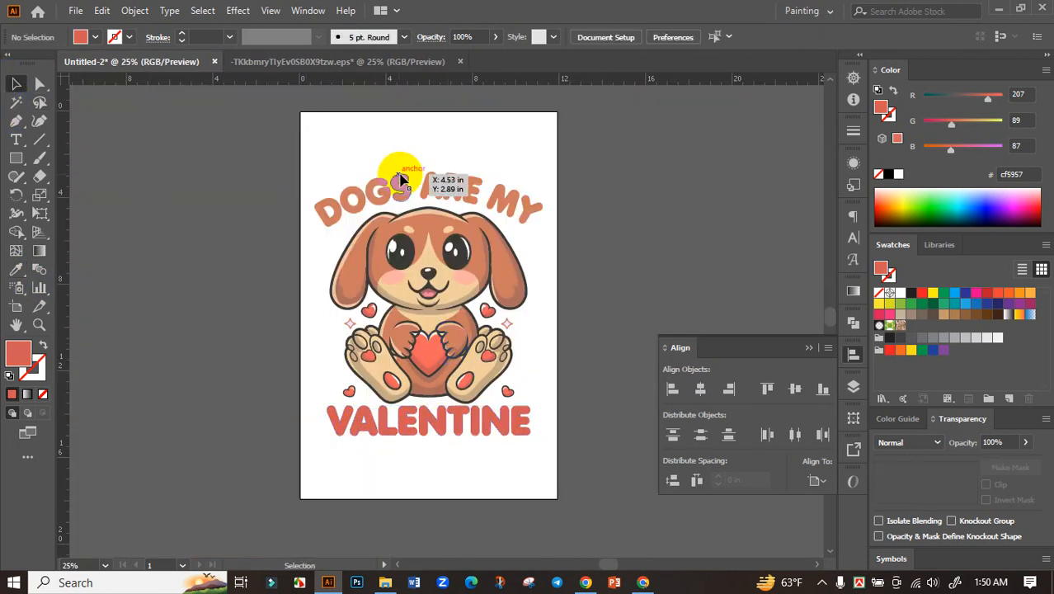
# Try the puppy's dark outline colour #3c3a37 on the arched "DOGS ARE MY" text.
pyautogui.click(400, 176)
pyautogui.click(16, 269)
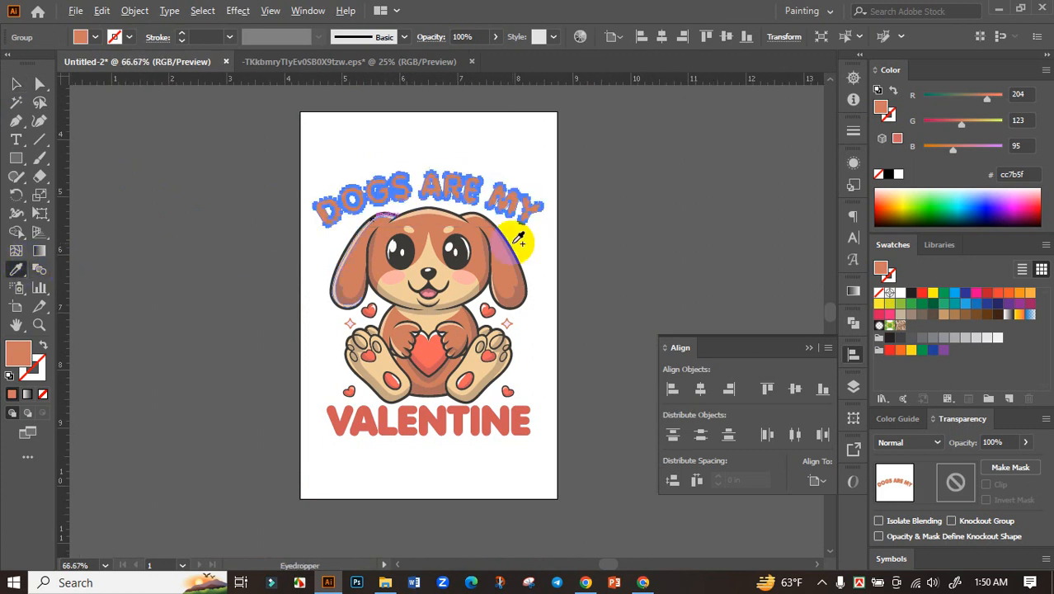
pyautogui.keyDown('alt'); pyautogui.scroll(3, 447, 235); pyautogui.keyUp('alt')
pyautogui.click(454, 169)
pyautogui.keyDown('alt'); pyautogui.scroll(-3, 466, 165); pyautogui.keyUp('alt')
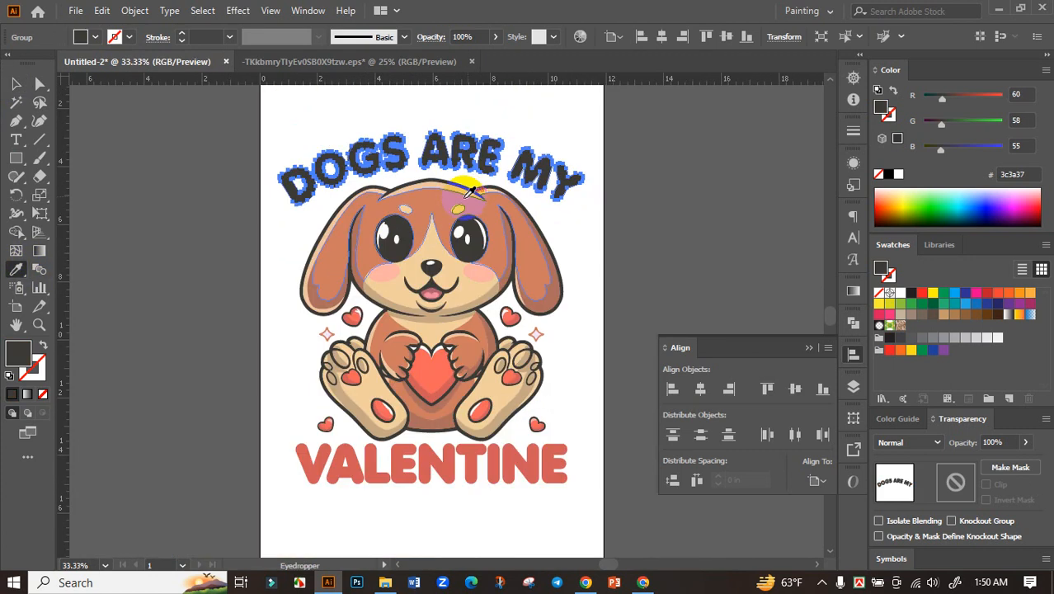
# Recolour "DOGS ARE MY" with the reddish brown #ac6d5e sampled from the shading on the puppy's arm.
pyautogui.keyDown('alt'); pyautogui.scroll(4, 499, 345); pyautogui.keyUp('alt')
pyautogui.keyDown('alt'); pyautogui.scroll(-2, 499, 345); pyautogui.keyUp('alt')
pyautogui.keyDown('alt'); pyautogui.scroll(3, 419, 377); pyautogui.keyUp('alt')
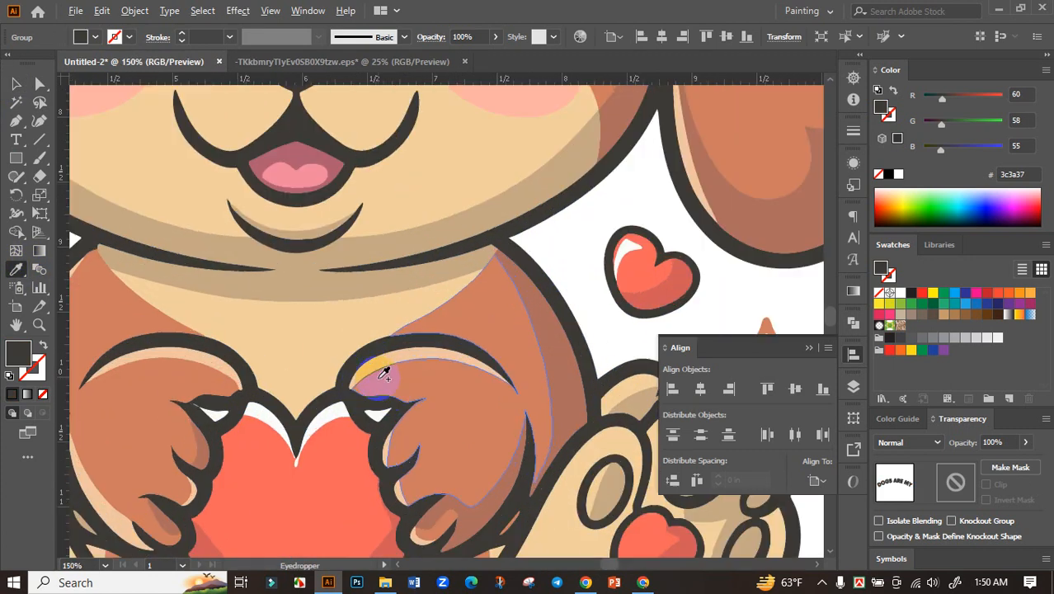
pyautogui.click(478, 505)
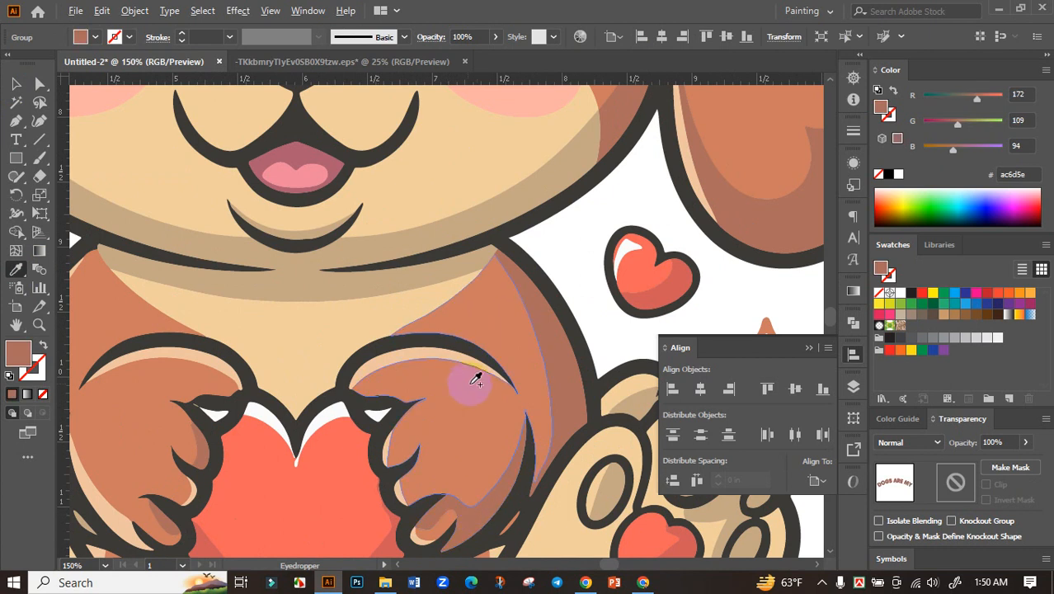
pyautogui.keyDown('alt'); pyautogui.scroll(-3, 478, 376); pyautogui.keyUp('alt')
pyautogui.click(16, 83)
pyautogui.click(169, 212)
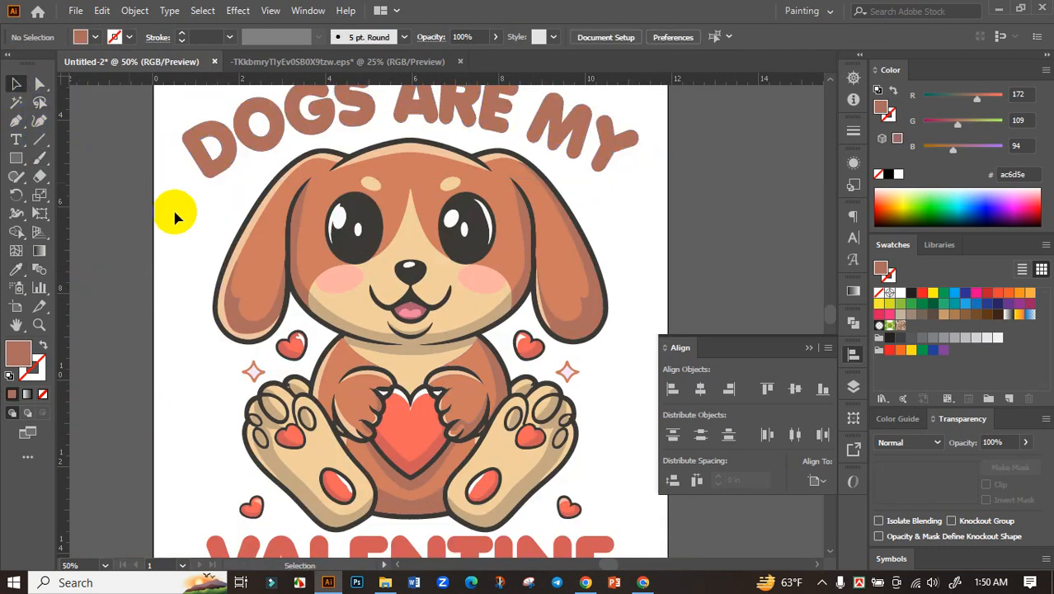
pyautogui.keyDown('alt'); pyautogui.scroll(-2, 394, 266); pyautogui.keyUp('alt')
pyautogui.moveTo(513, 280)
pyautogui.mouseDown()
pyautogui.moveTo(550, 278)
pyautogui.moveTo(500, 271)
pyautogui.mouseUp()
pyautogui.keyDown('alt'); pyautogui.scroll(-2, 535, 283); pyautogui.keyUp('alt')
pyautogui.keyDown('alt'); pyautogui.scroll(2, 451, 254); pyautogui.keyUp('alt')
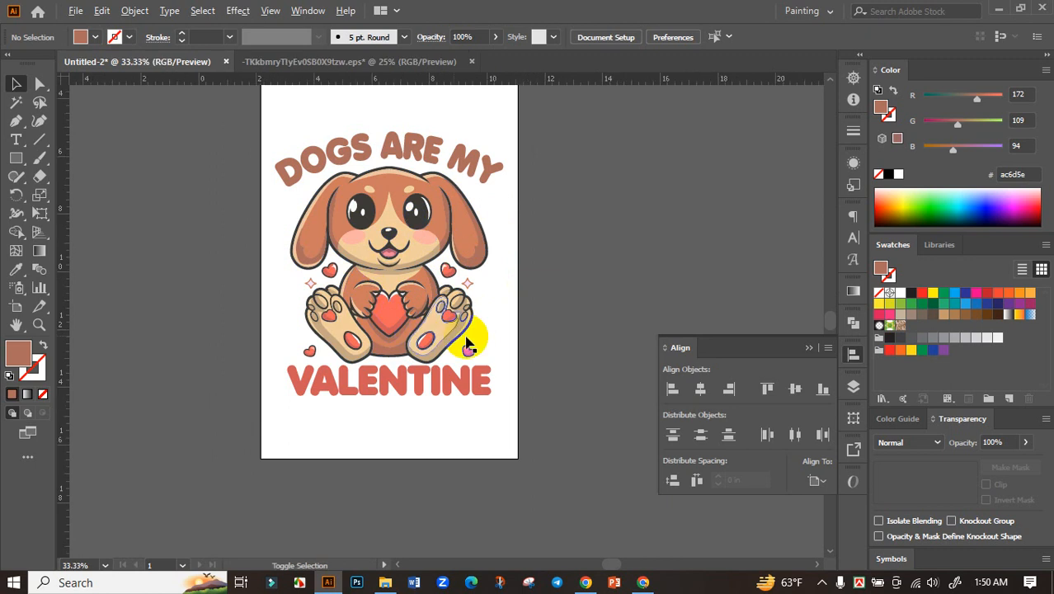
# Ungroup the puppy artwork so its parts can be selected individually.
pyautogui.keyDown('alt'); pyautogui.scroll(2, 462, 338); pyautogui.keyUp('alt')
pyautogui.rightClick(478, 371)
pyautogui.click(528, 229)
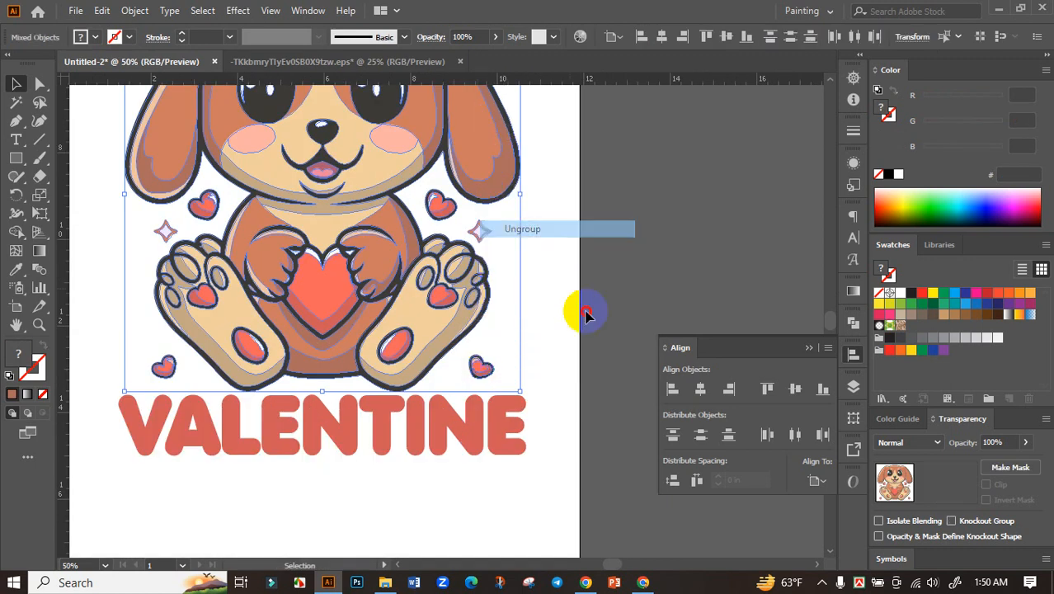
pyautogui.click(589, 308)
# Group all the pieces of the small heart beside the puppy's right-hand foot into one object.
pyautogui.keyDown('alt'); pyautogui.scroll(3, 474, 375); pyautogui.keyUp('alt')
pyautogui.click(458, 382)
pyautogui.click(416, 347)
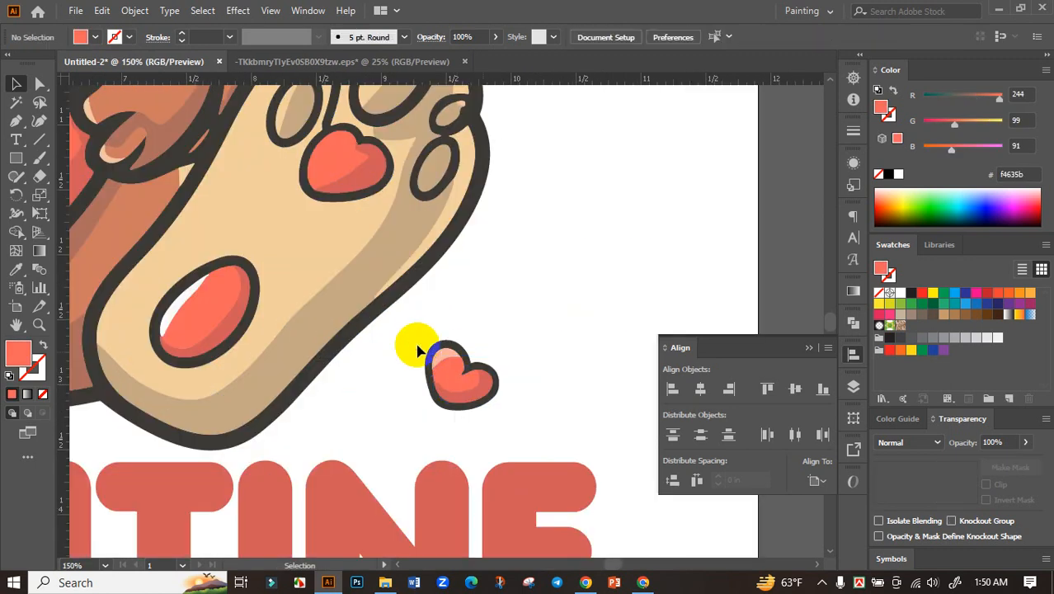
pyautogui.moveTo(400, 334); pyautogui.dragTo(509, 422)
pyautogui.hotkey('ctrl', 'g')
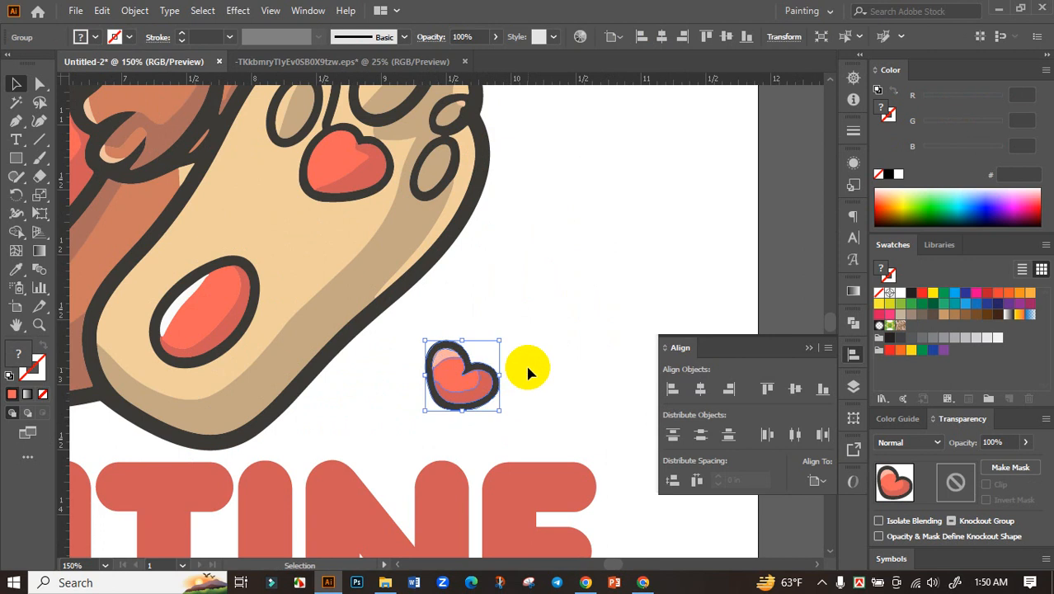
pyautogui.click(525, 363)
# Duplicate the small heart six times in a curved column from the right-hand foot up to the ear.
pyautogui.keyDown('alt'); pyautogui.scroll(-2, 526, 364); pyautogui.keyUp('alt')
pyautogui.keyDown('alt'); pyautogui.keyDown('shift'); pyautogui.moveTo(494, 379); pyautogui.dragTo(540, 297); pyautogui.keyUp('shift'); pyautogui.keyUp('alt')
pyautogui.keyDown('alt'); pyautogui.moveTo(531, 292); pyautogui.dragTo(556, 155); pyautogui.keyUp('alt')
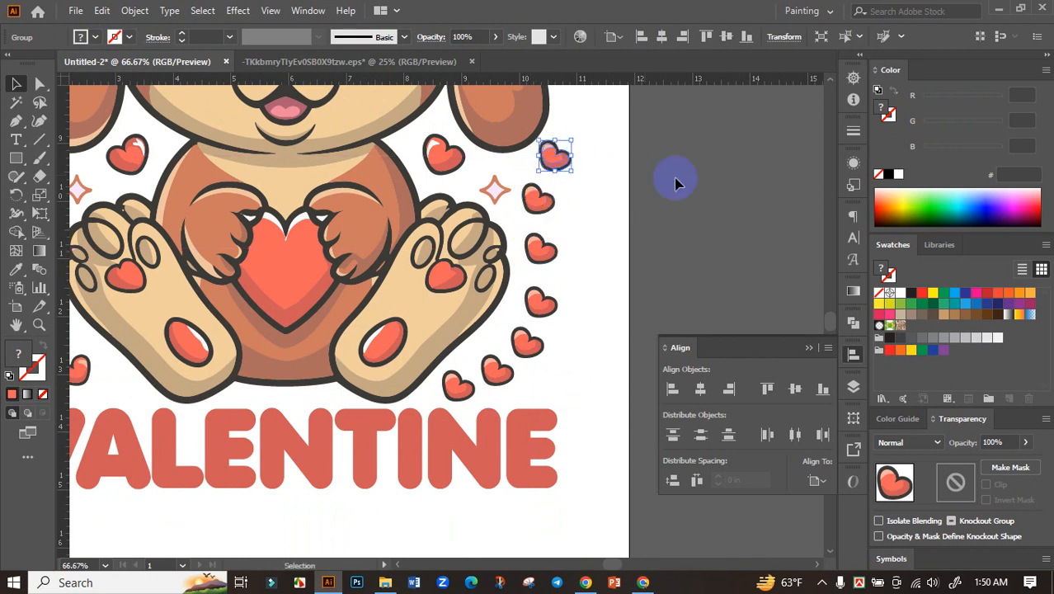
pyautogui.click(673, 220)
pyautogui.scroll(-3, 673, 217)
pyautogui.scroll(3, 452, 262)
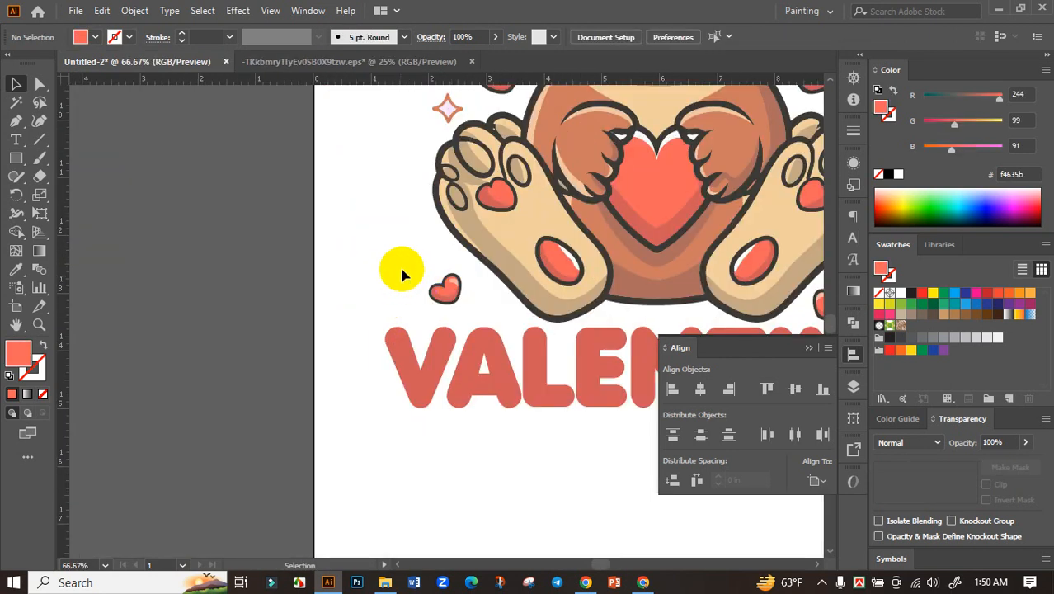
# Duplicate the small heart beside the left-hand foot six times in a matching curved column up to the left-hand ear.
pyautogui.moveTo(410, 267); pyautogui.dragTo(533, 331)
pyautogui.scroll(2, 450, 297)
pyautogui.scroll(-2, 515, 322)
pyautogui.keyDown('alt'); pyautogui.moveTo(481, 309); pyautogui.dragTo(460, 274); pyautogui.keyUp('alt')
pyautogui.moveTo(459, 278); pyautogui.dragTo(447, 159)
pyautogui.click(405, 188)
pyautogui.hotkey('ctrl', '-')
pyautogui.hotkey('ctrl', '-')
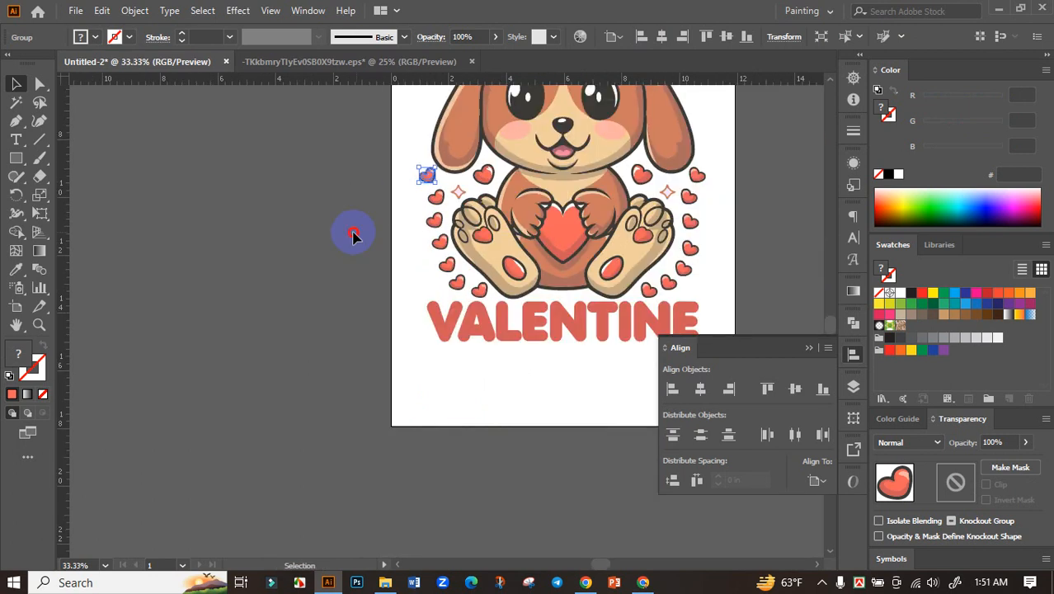
pyautogui.hotkey('ctrl', '-')
pyautogui.moveTo(616, 224); pyautogui.dragTo(583, 312)
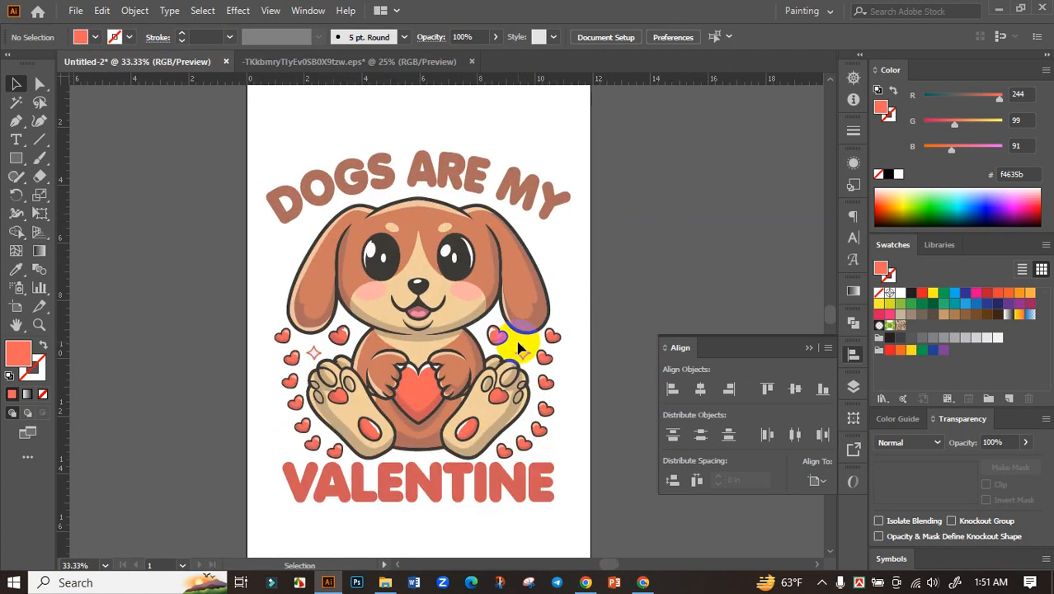
# Group the outline and fill of the four-pointed sparkle between the right-hand paw and ear.
pyautogui.scroll(3, 523, 344)
pyautogui.click(522, 358)
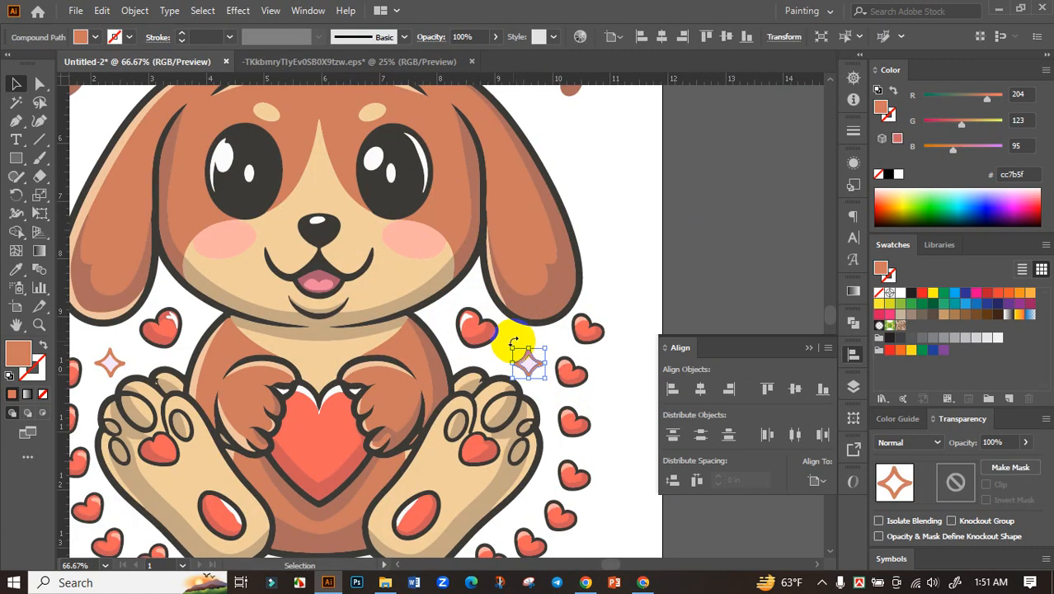
pyautogui.click(509, 341)
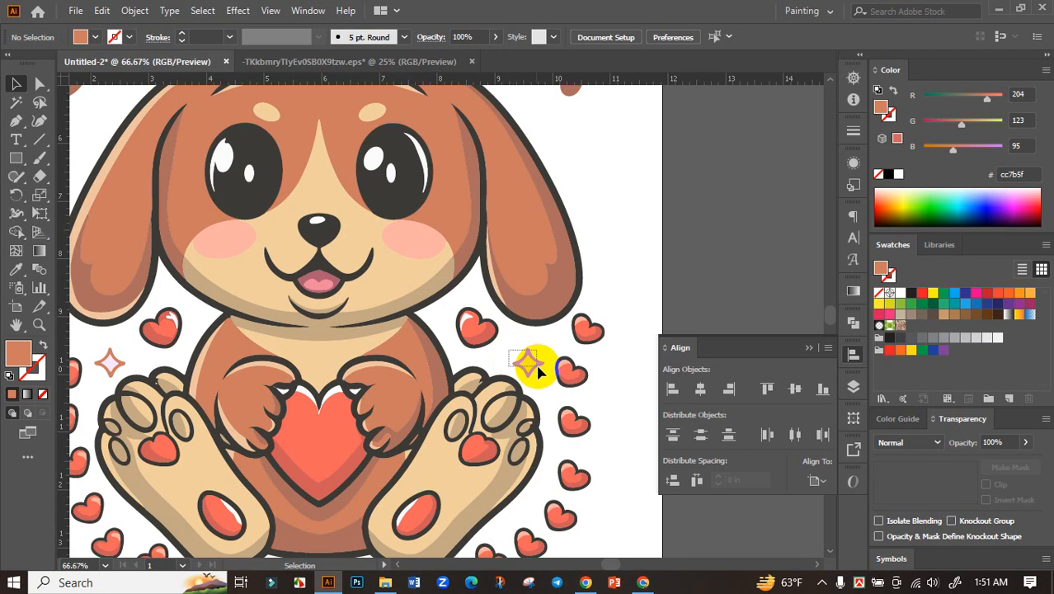
pyautogui.click(536, 365)
pyautogui.hotkey('ctrl', 'g')
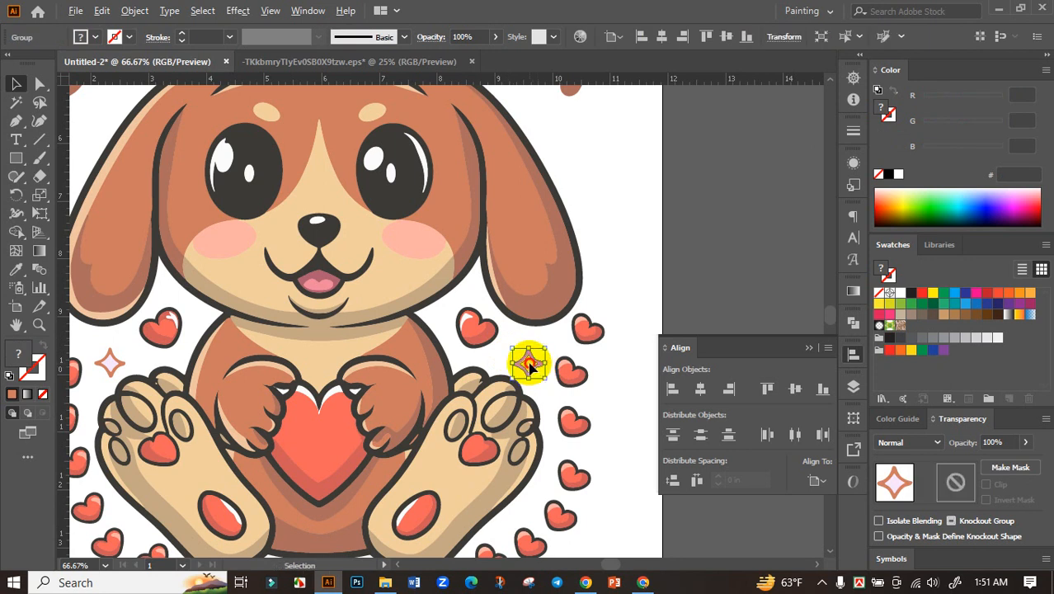
# Place four copies of the sparkle in a slanted row along the outer edge of the right-hand ear.
pyautogui.moveTo(528, 363); pyautogui.dragTo(595, 324)
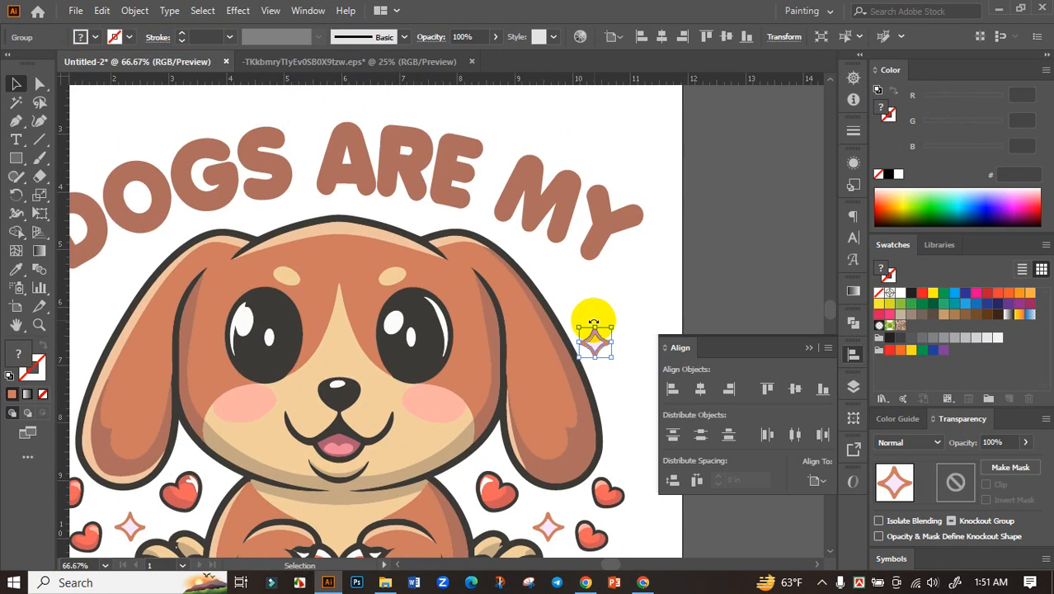
pyautogui.scroll(3, 594, 323)
pyautogui.moveTo(596, 363); pyautogui.dragTo(562, 275)
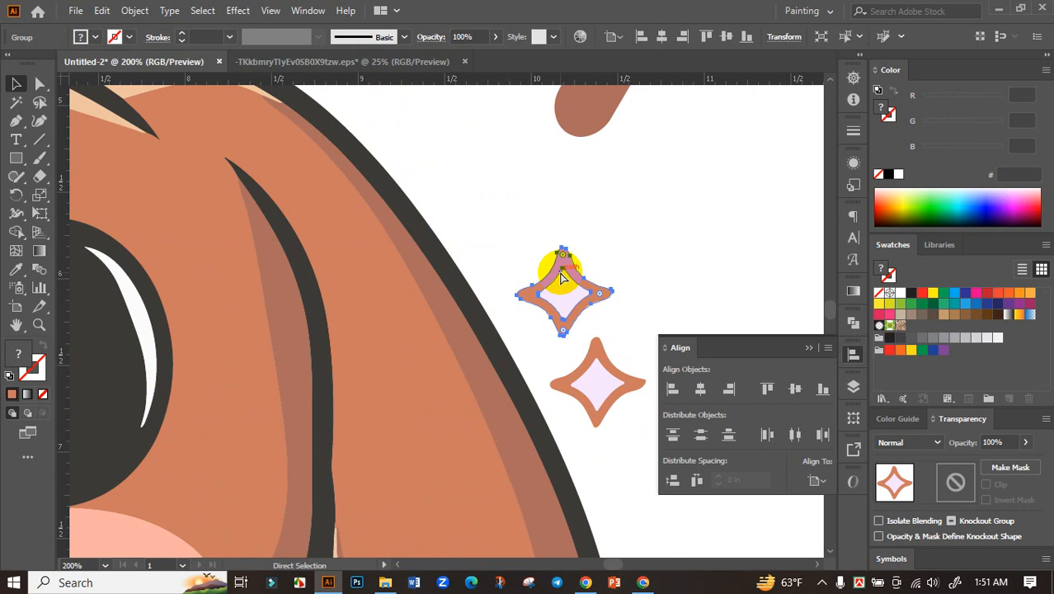
pyautogui.moveTo(588, 200); pyautogui.dragTo(619, 321)
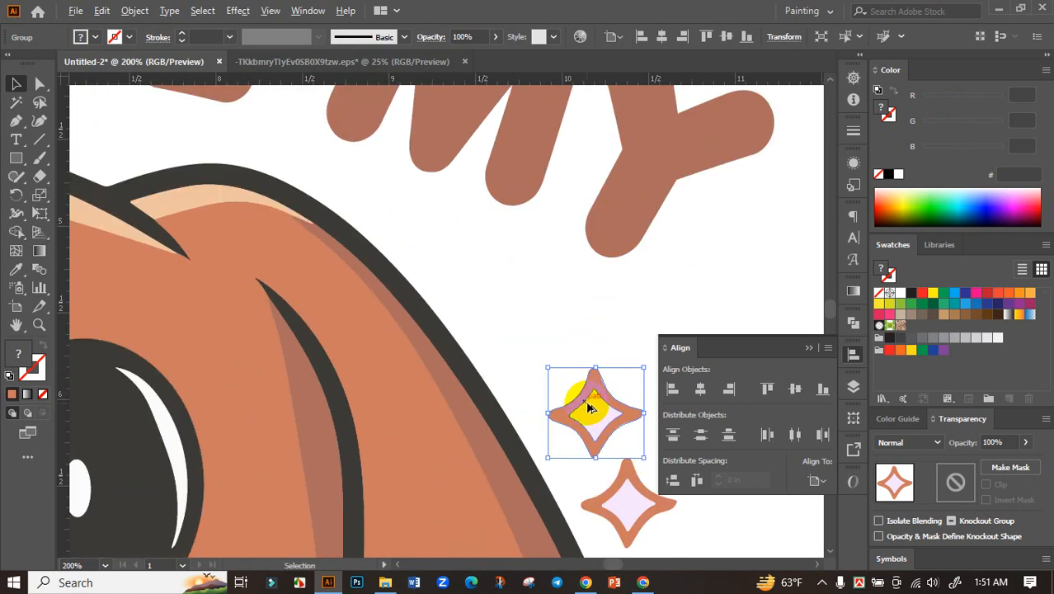
pyautogui.moveTo(589, 407); pyautogui.dragTo(530, 342)
pyautogui.moveTo(529, 341); pyautogui.dragTo(479, 271)
pyautogui.scroll(-2, 478, 270)
pyautogui.click(563, 305)
pyautogui.moveTo(548, 256); pyautogui.dragTo(551, 206)
pyautogui.scroll(-2, 546, 271)
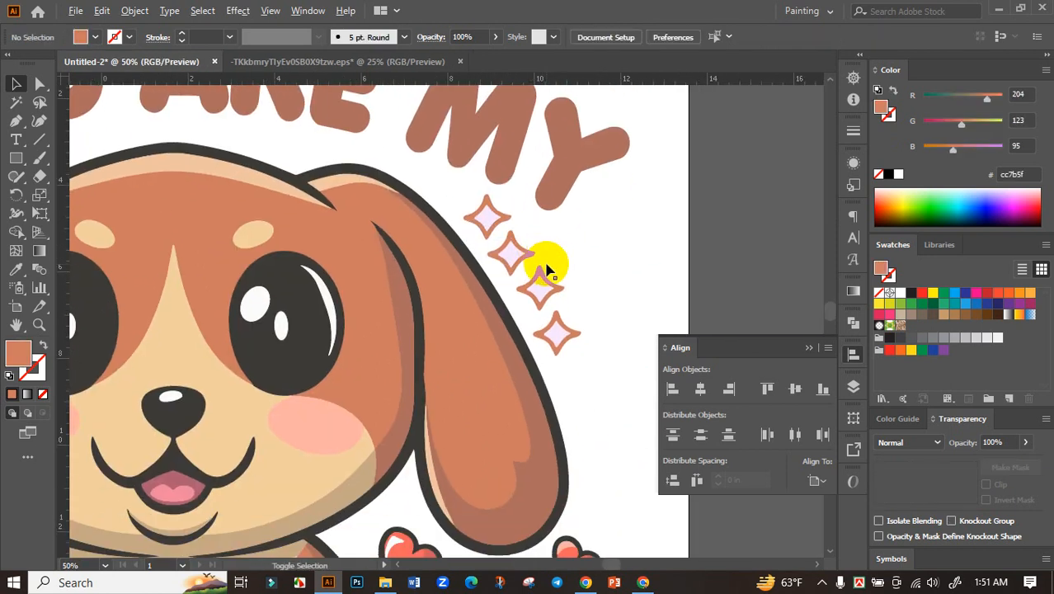
pyautogui.scroll(-1, 546, 271)
pyautogui.moveTo(577, 264); pyautogui.dragTo(640, 299)
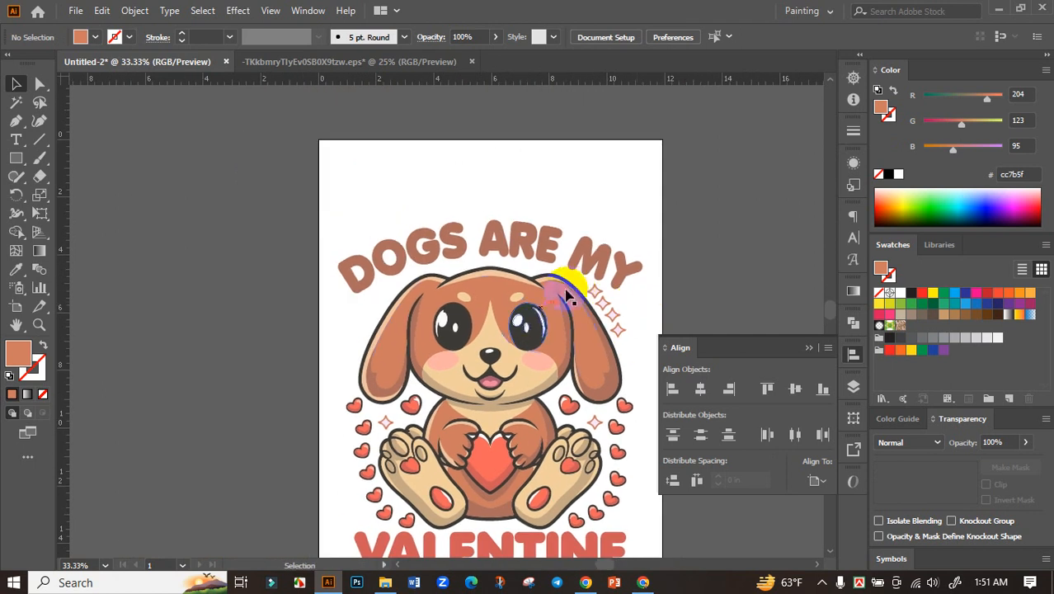
# Place four copies of the sparkle in a mirrored slanted row along the outer edge of the left-hand ear.
pyautogui.moveTo(523, 303); pyautogui.dragTo(387, 283)
pyautogui.scroll(4, 353, 339)
pyautogui.moveTo(388, 283); pyautogui.dragTo(472, 154)
pyautogui.scroll(-4, 437, 175)
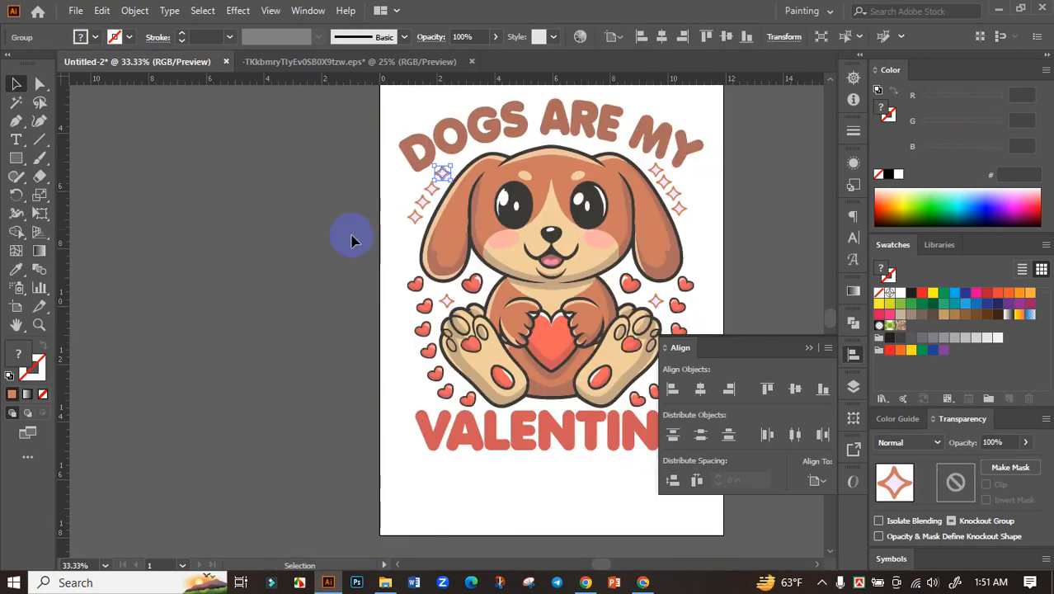
pyautogui.scroll(5, 423, 156)
pyautogui.moveTo(521, 283); pyautogui.dragTo(513, 294)
pyautogui.scroll(-4, 513, 294)
pyautogui.click(324, 336)
pyautogui.scroll(-4, 315, 336)
pyautogui.moveTo(314, 337); pyautogui.dragTo(281, 305)
pyautogui.scroll(1, 531, 342)
pyautogui.moveTo(509, 355); pyautogui.dragTo(567, 280)
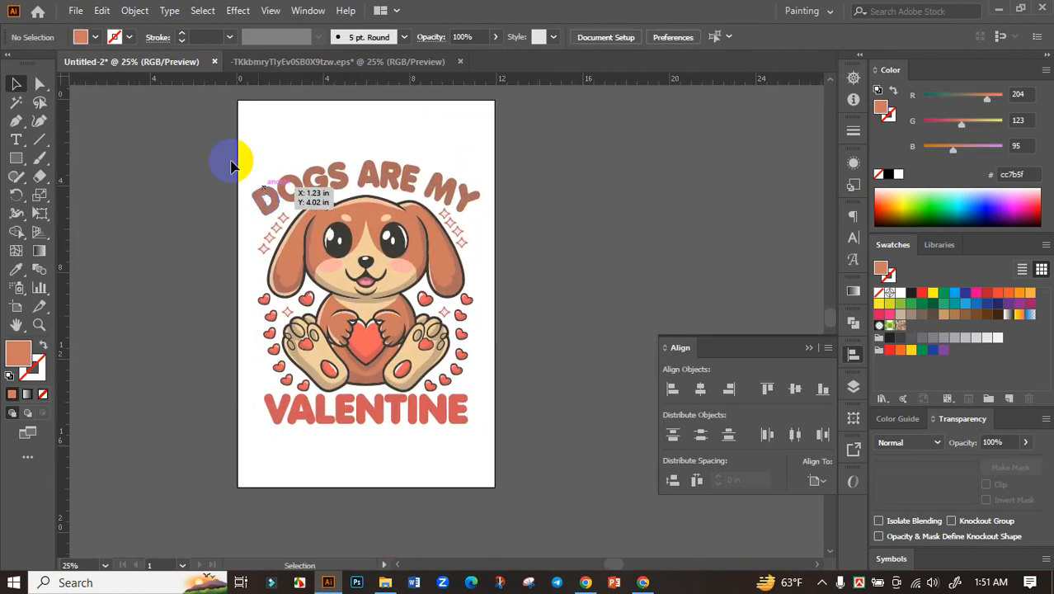
# Group the entire design and enlarge it proportionally about its centre to nearly fill the artboard's width.
pyautogui.moveTo(223, 157); pyautogui.dragTo(527, 467)
pyautogui.press('a')
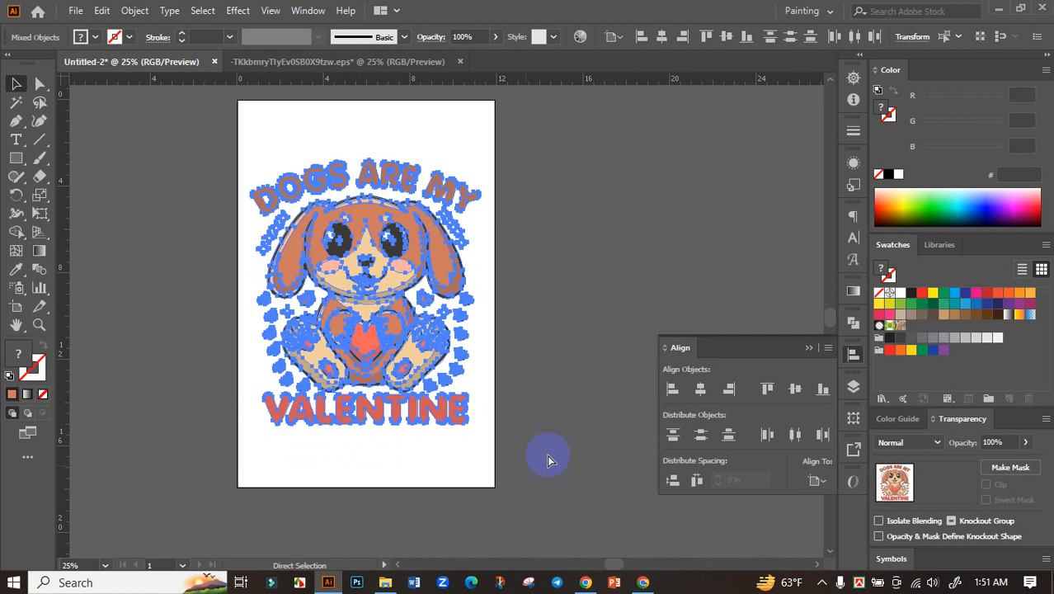
pyautogui.press('v')
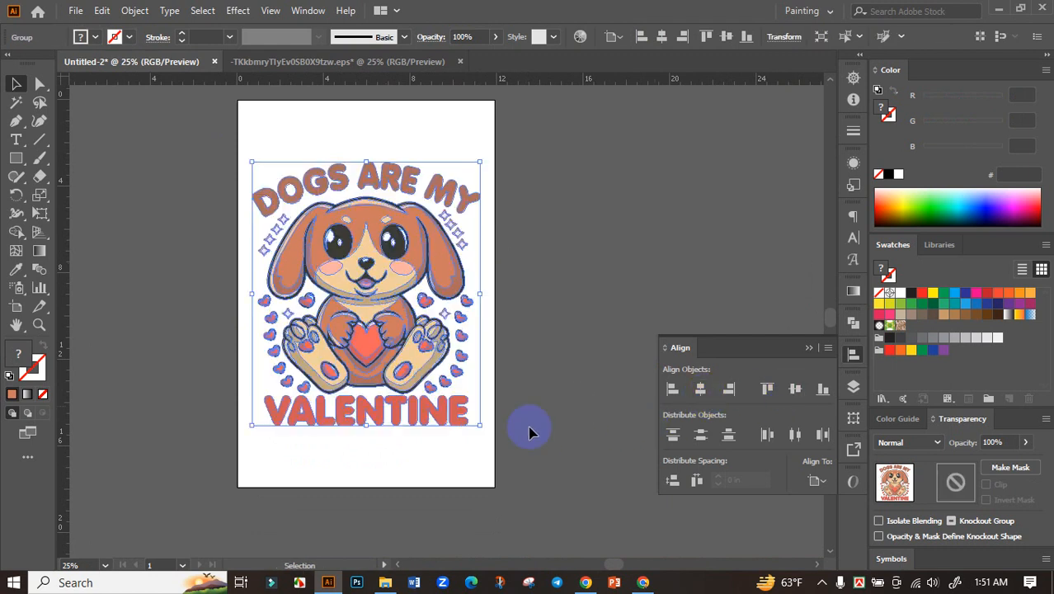
pyautogui.moveTo(481, 426); pyautogui.dragTo(522, 425)
pyautogui.click(534, 425)
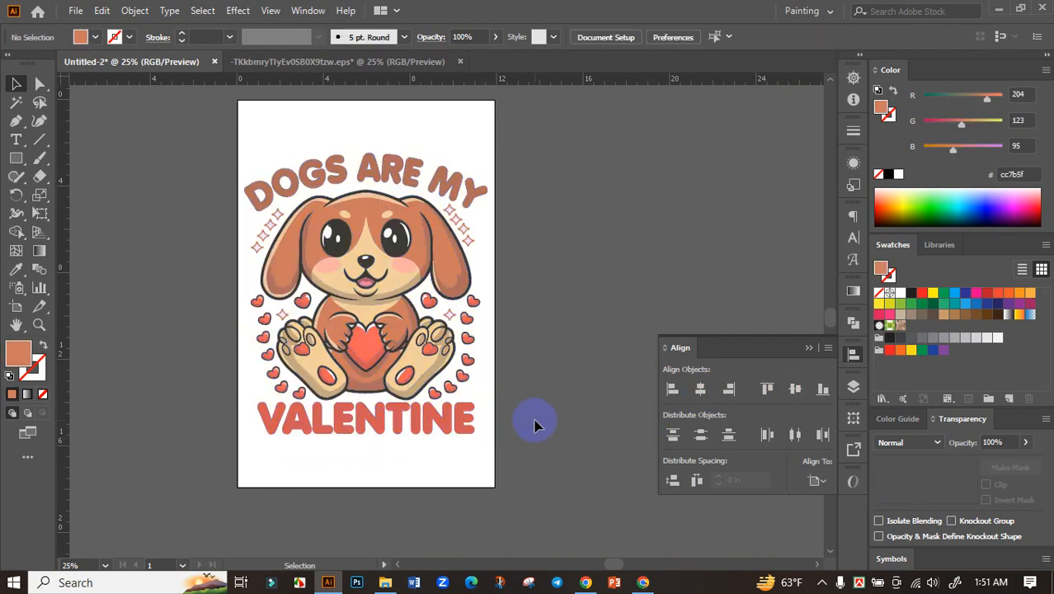
# Open the grouped design's colours for editing on the Recolor Artwork colour wheel.
pyautogui.click(358, 268)
pyautogui.click(555, 268)
pyautogui.moveTo(555, 267); pyautogui.dragTo(586, 318)
pyautogui.click(461, 288)
pyautogui.moveTo(594, 264); pyautogui.dragTo(502, 264)
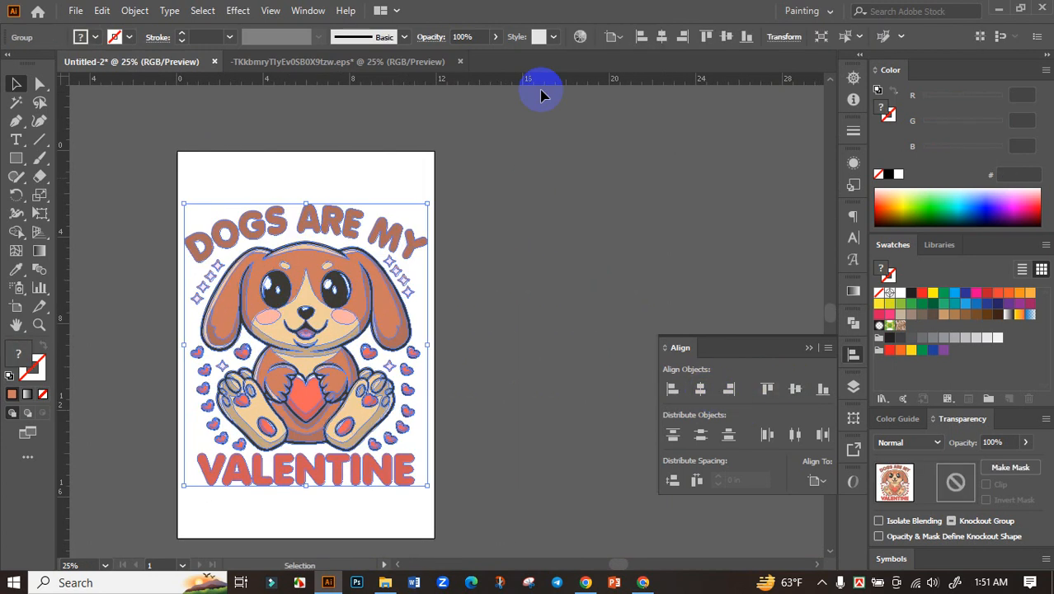
pyautogui.click(580, 37)
pyautogui.click(661, 80)
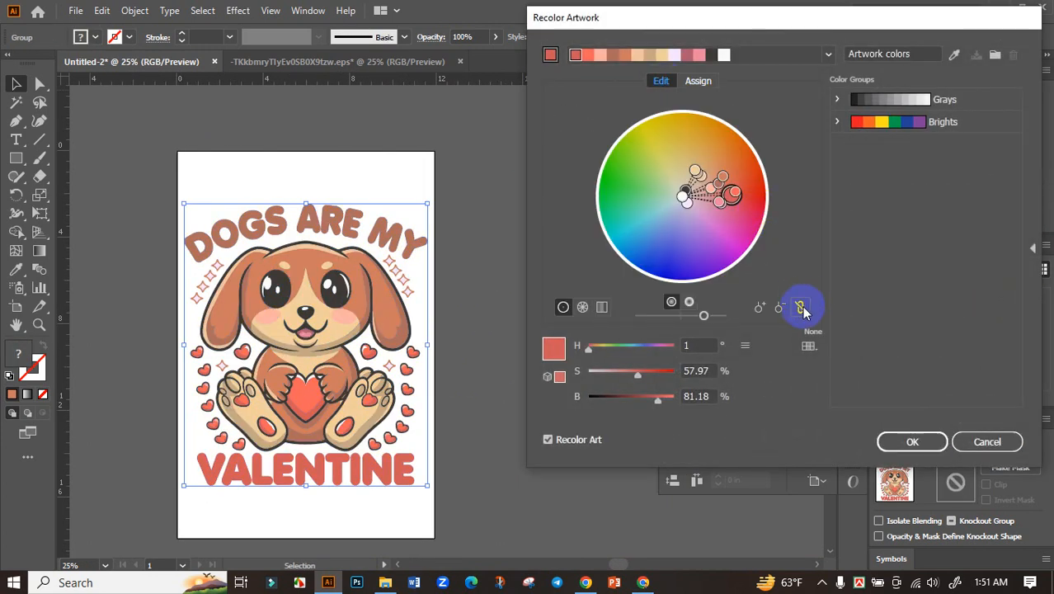
# Link the harmony colours, set the base red to 76% saturation and 90% brightness, and apply the recolouring.
pyautogui.moveTo(638, 380); pyautogui.dragTo(649, 380)
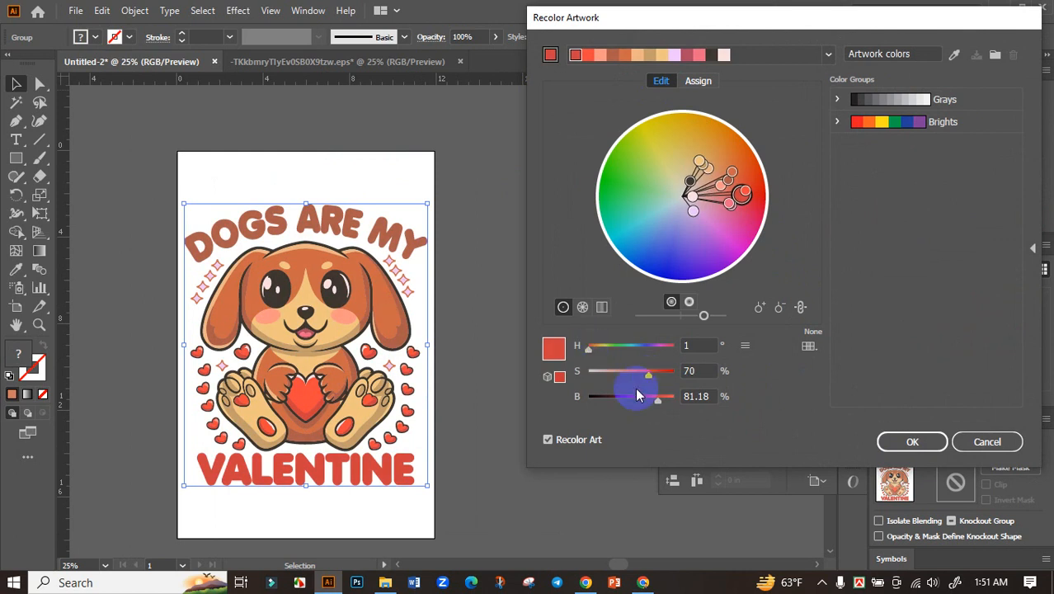
pyautogui.moveTo(659, 406); pyautogui.dragTo(667, 407)
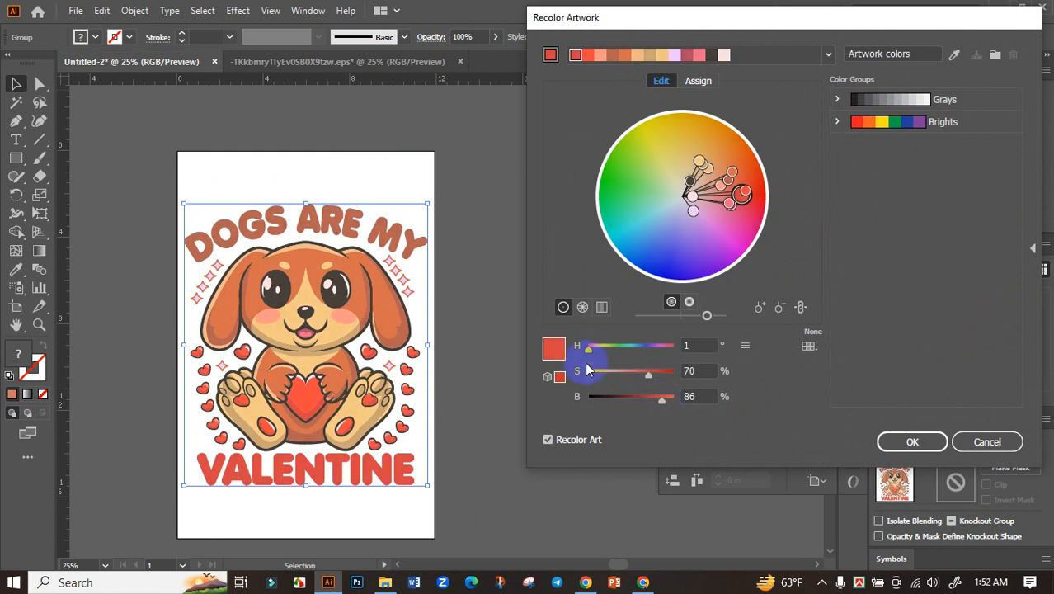
pyautogui.moveTo(649, 372); pyautogui.dragTo(653, 373)
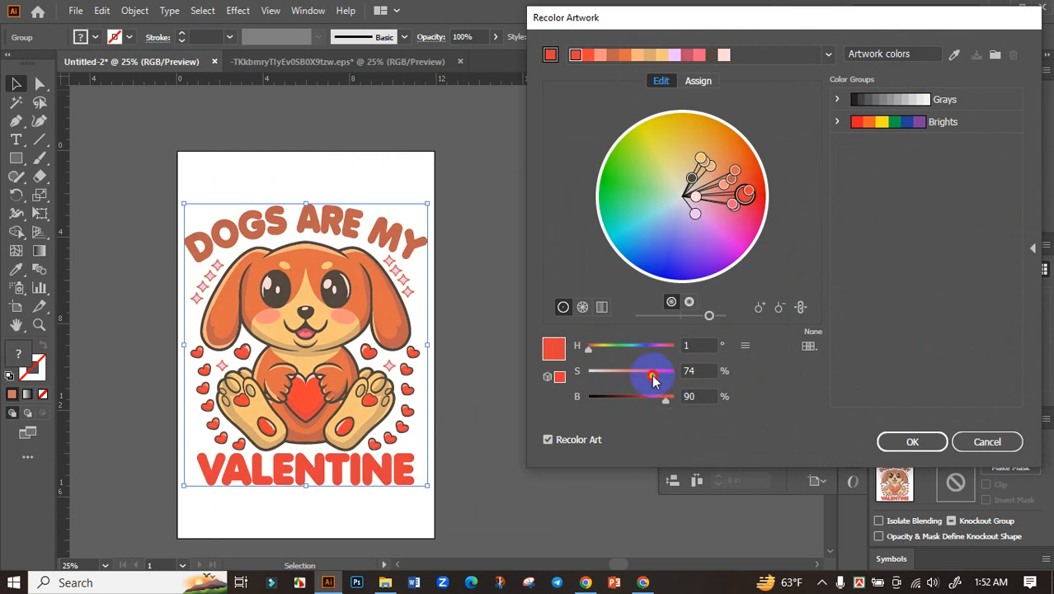
pyautogui.moveTo(652, 377); pyautogui.dragTo(660, 377)
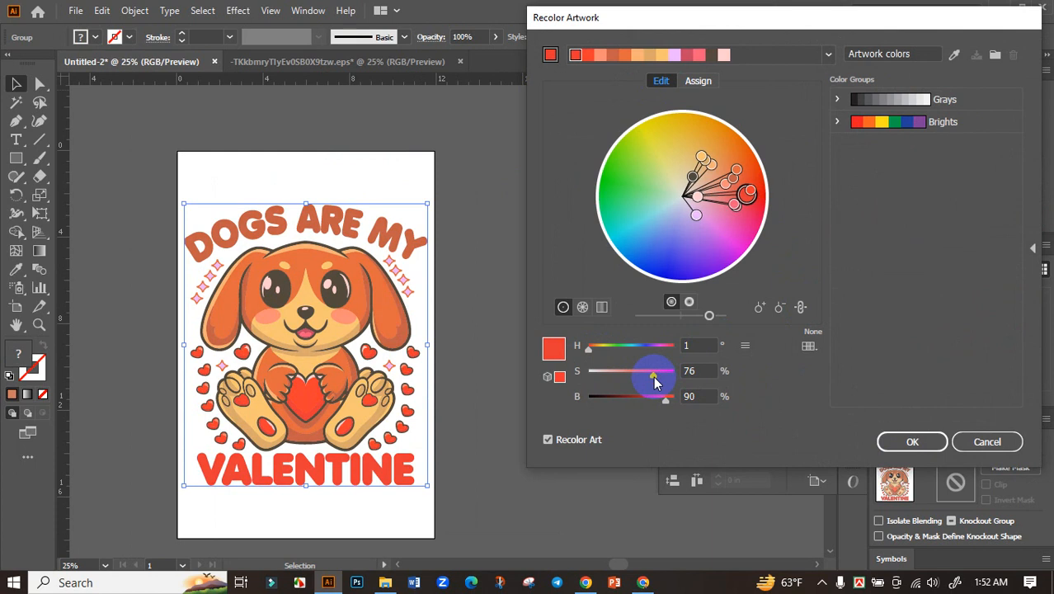
pyautogui.click(907, 440)
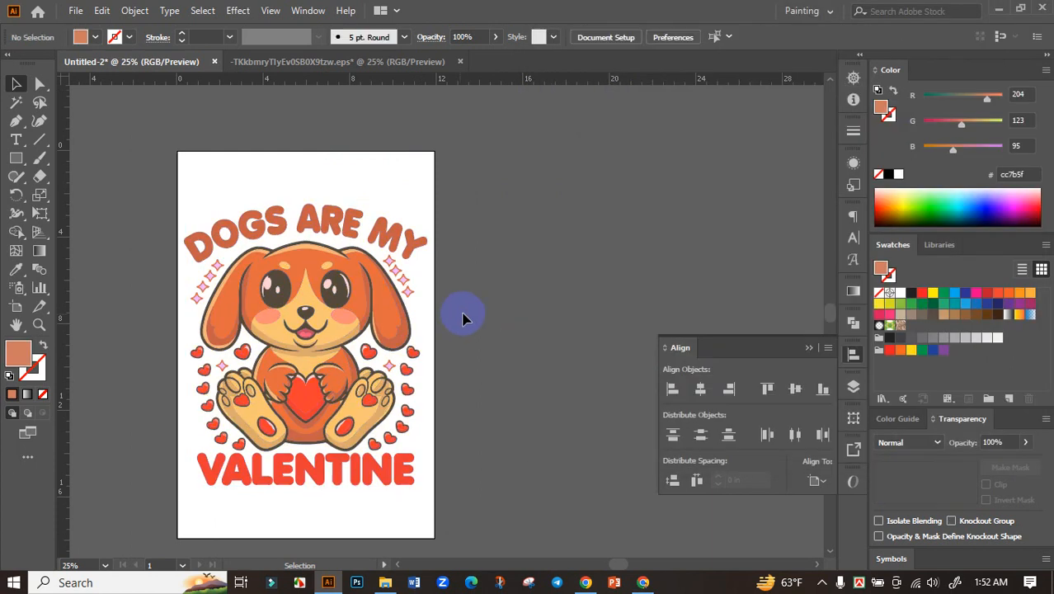
pyautogui.scroll(3, 297, 296)
pyautogui.scroll(-3, 430, 297)
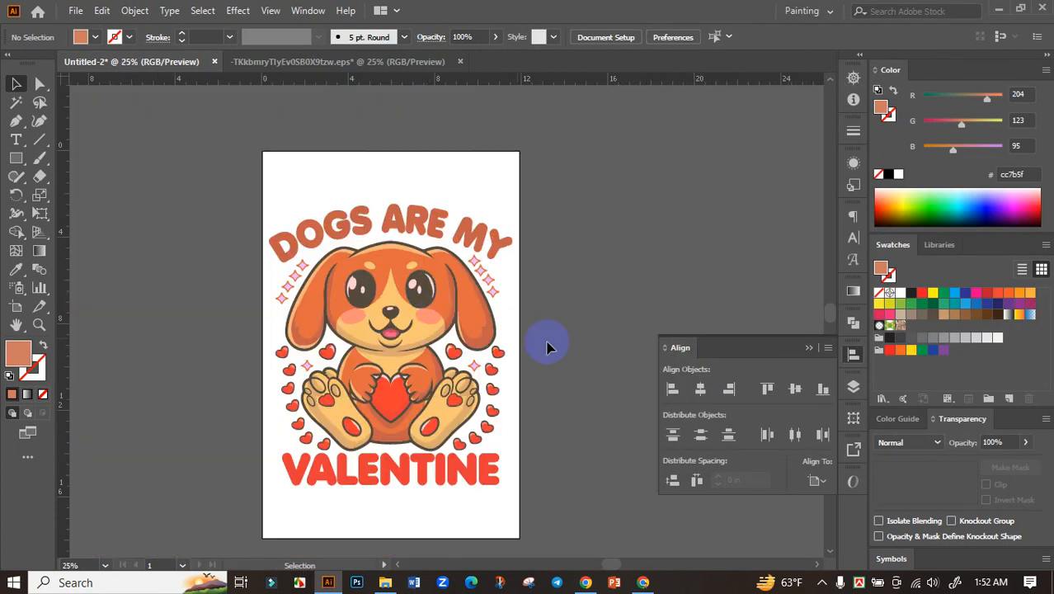
pyautogui.moveTo(551, 341); pyautogui.dragTo(569, 376)
pyautogui.scroll(-3, 537, 311)
pyautogui.scroll(3, 546, 337)
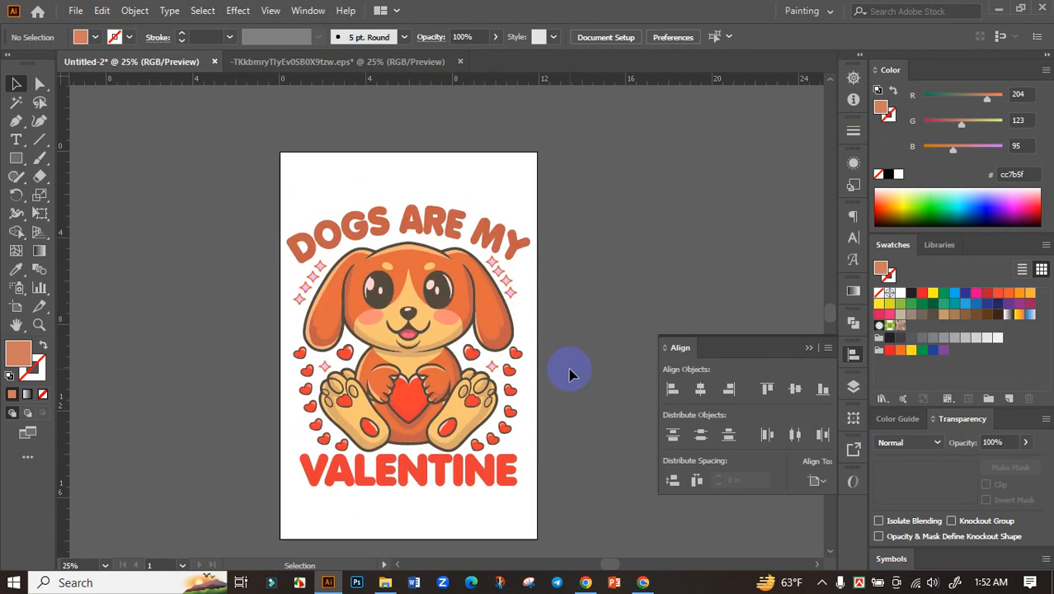